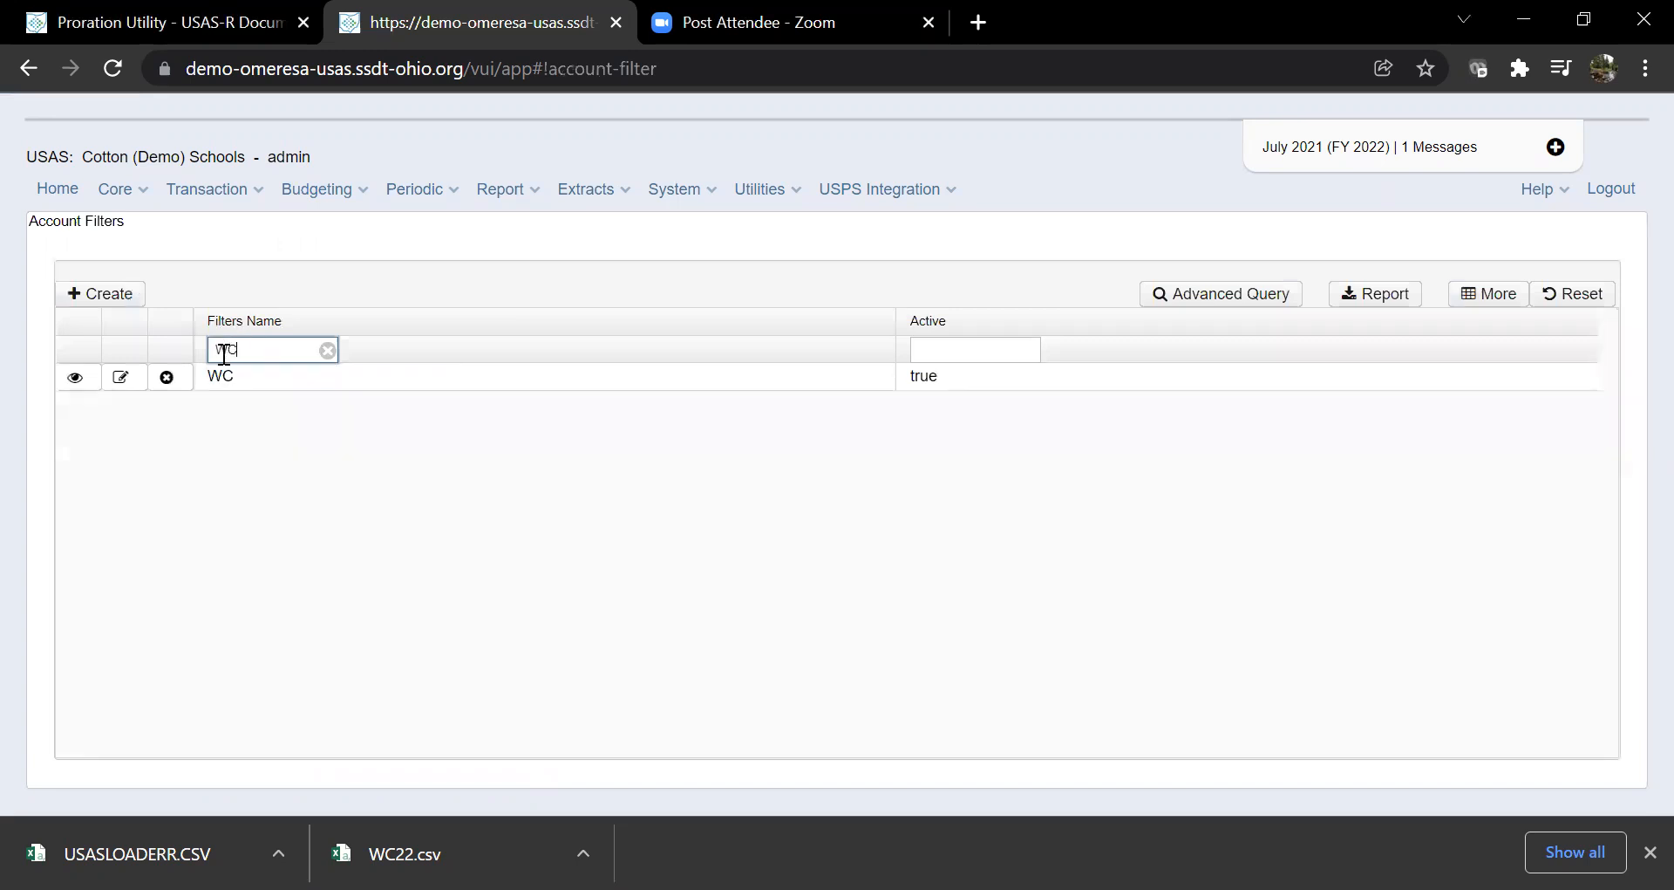
Review the account criteria of the WC account filter and close it without changes
{"action": "left_click", "coordinate": [137, 377]}
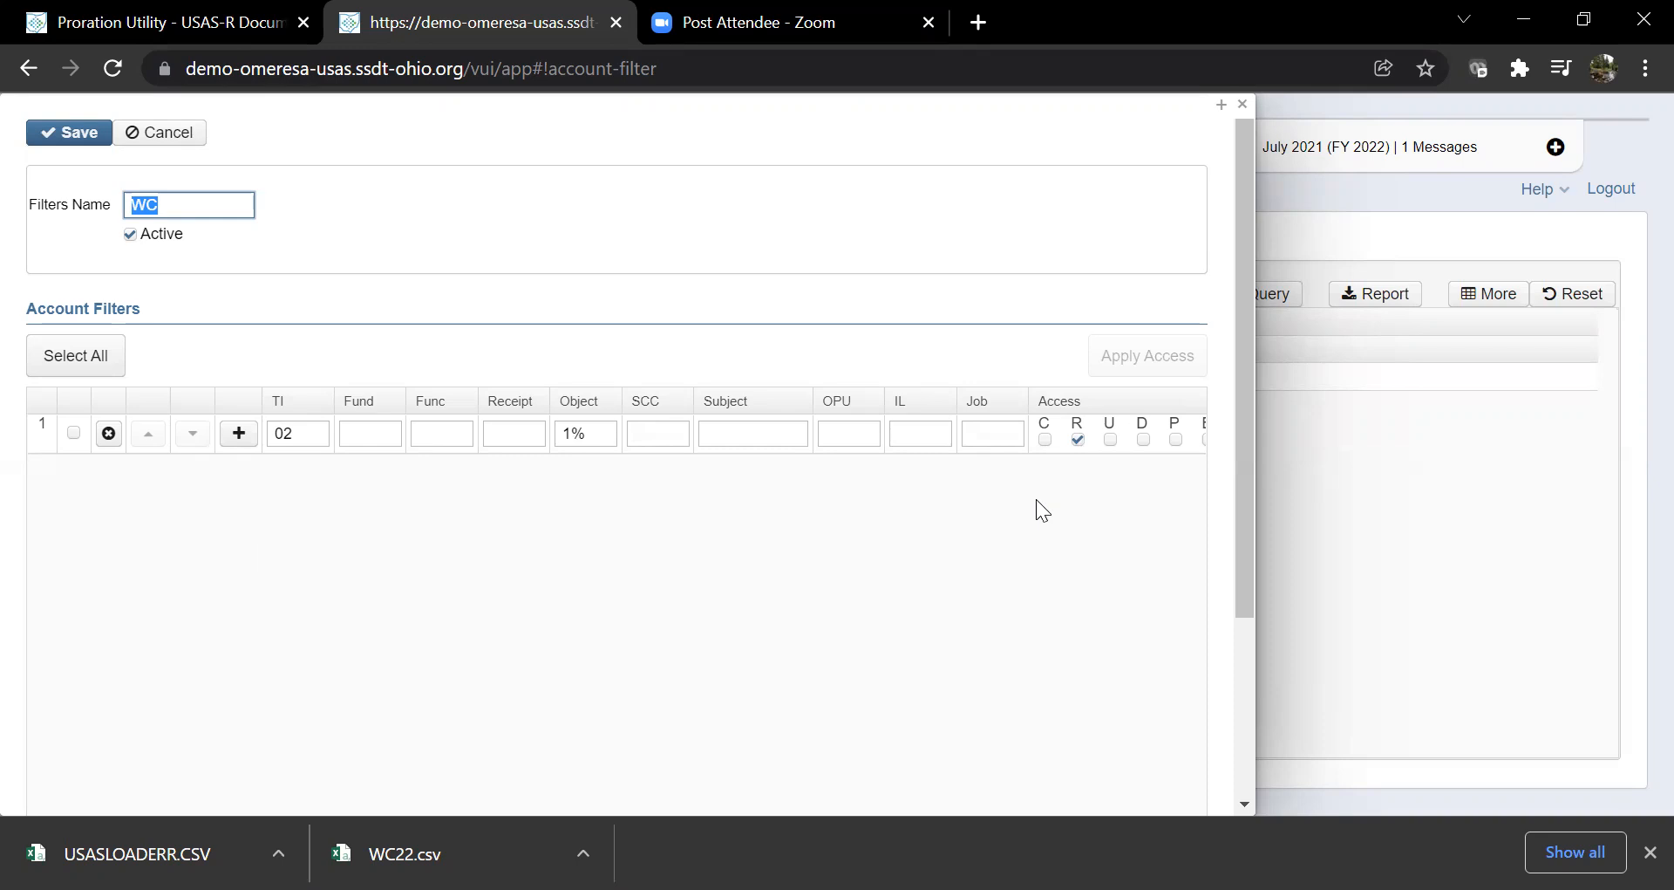
{"action": "left_click", "coordinate": [1242, 104]}
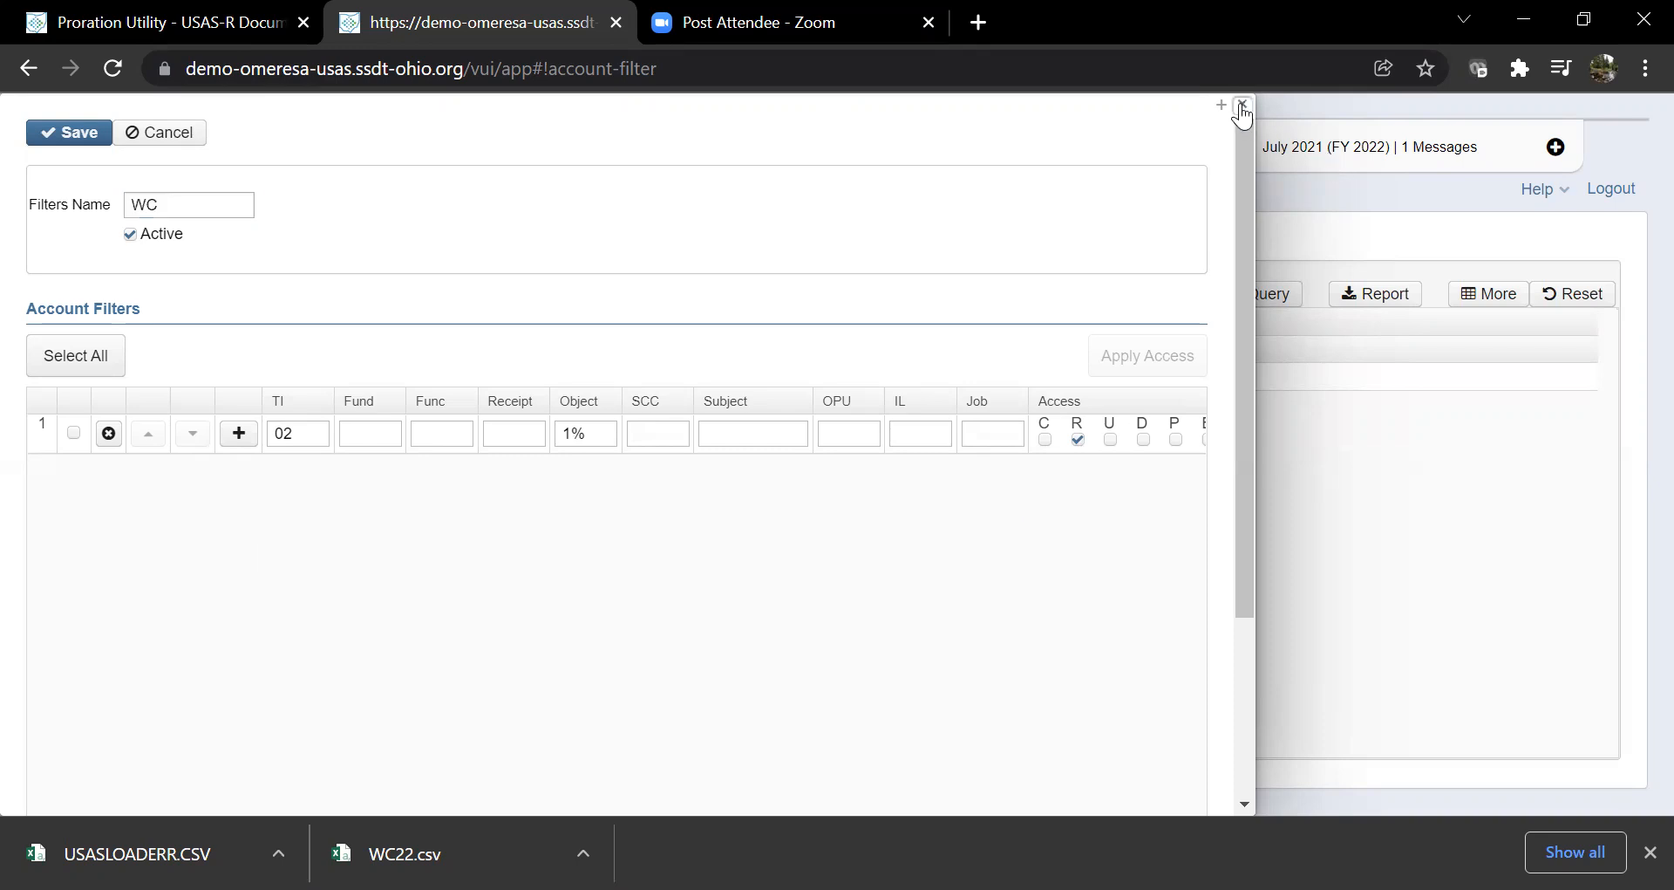
Review the Work account code mapping, try adding a second mapping entry, and close it without saving
{"action": "left_click", "coordinate": [686, 195]}
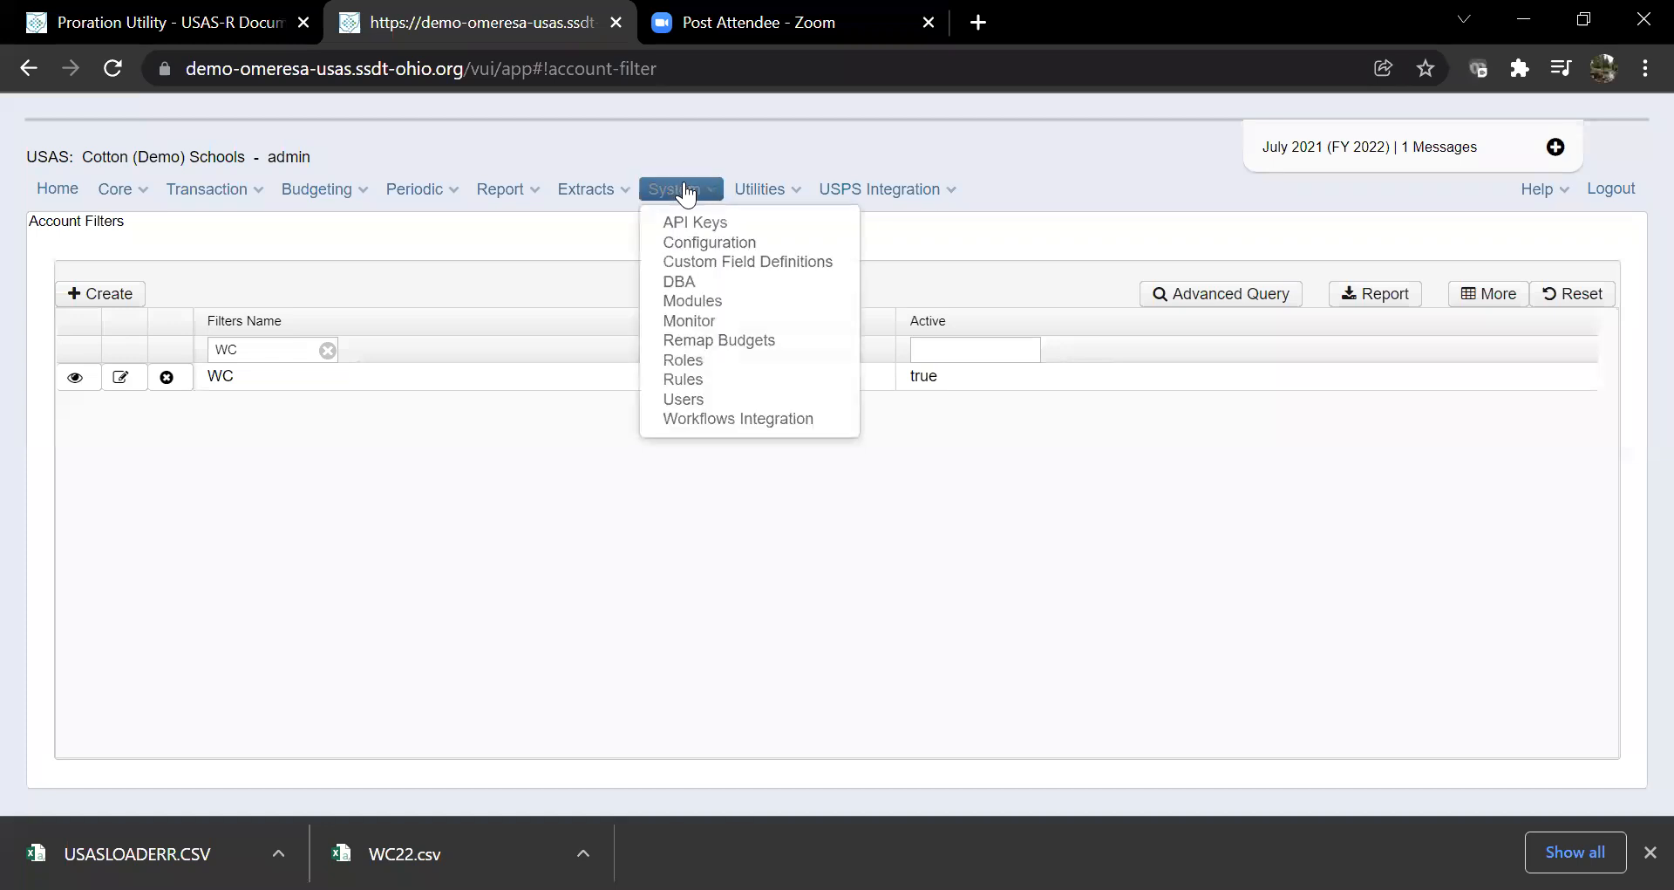
{"action": "mouse_move", "coordinate": [760, 190]}
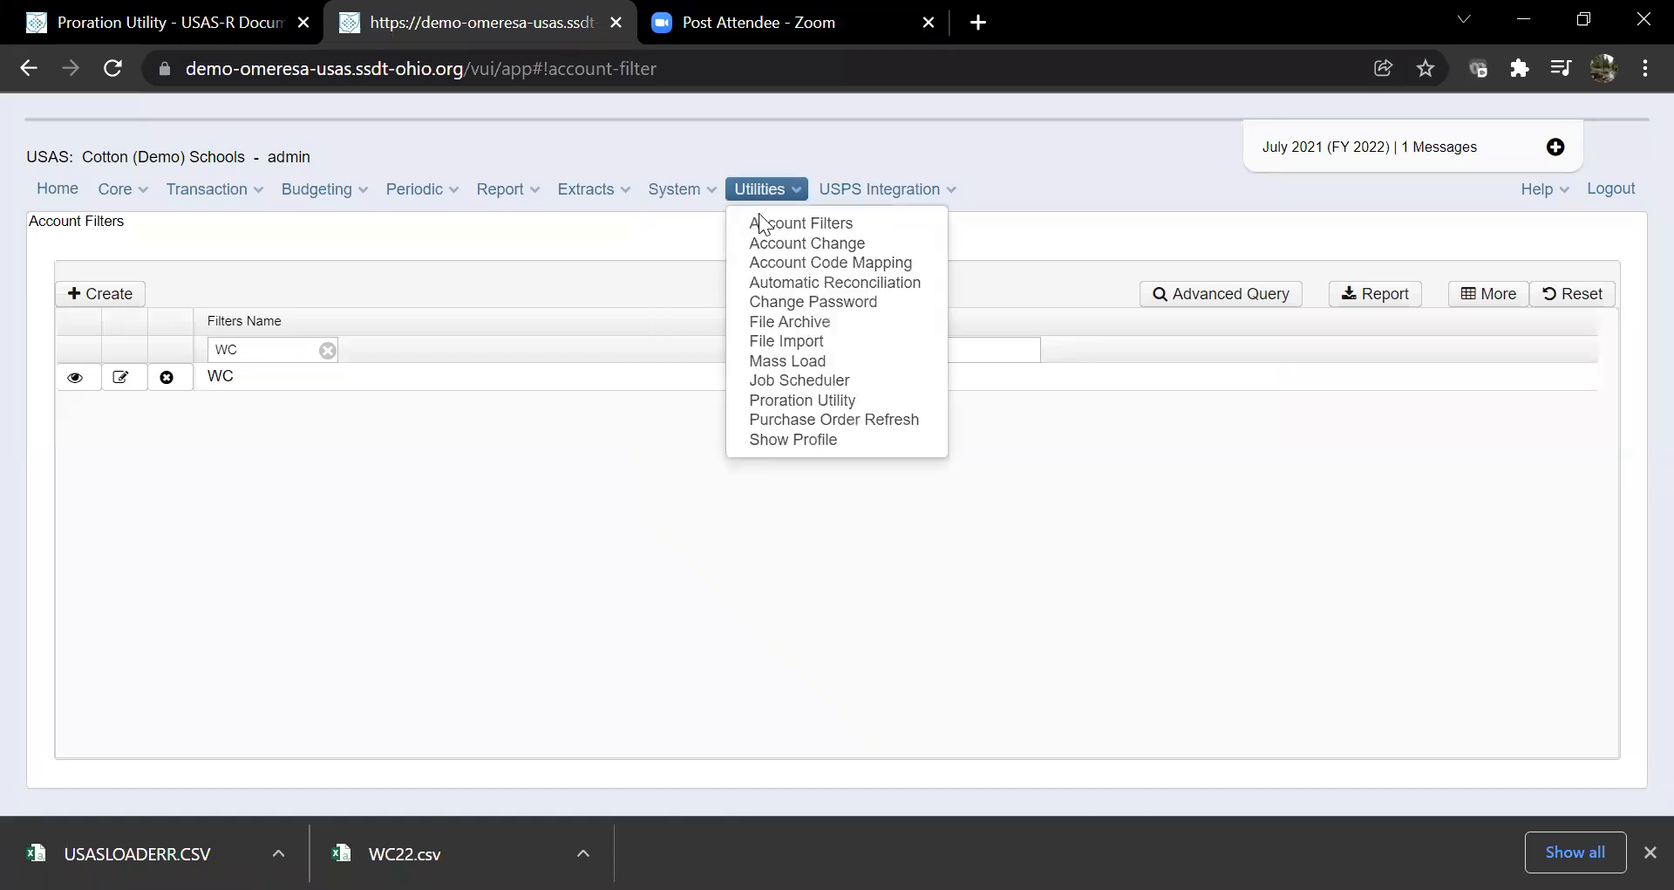
{"action": "left_click", "coordinate": [787, 265]}
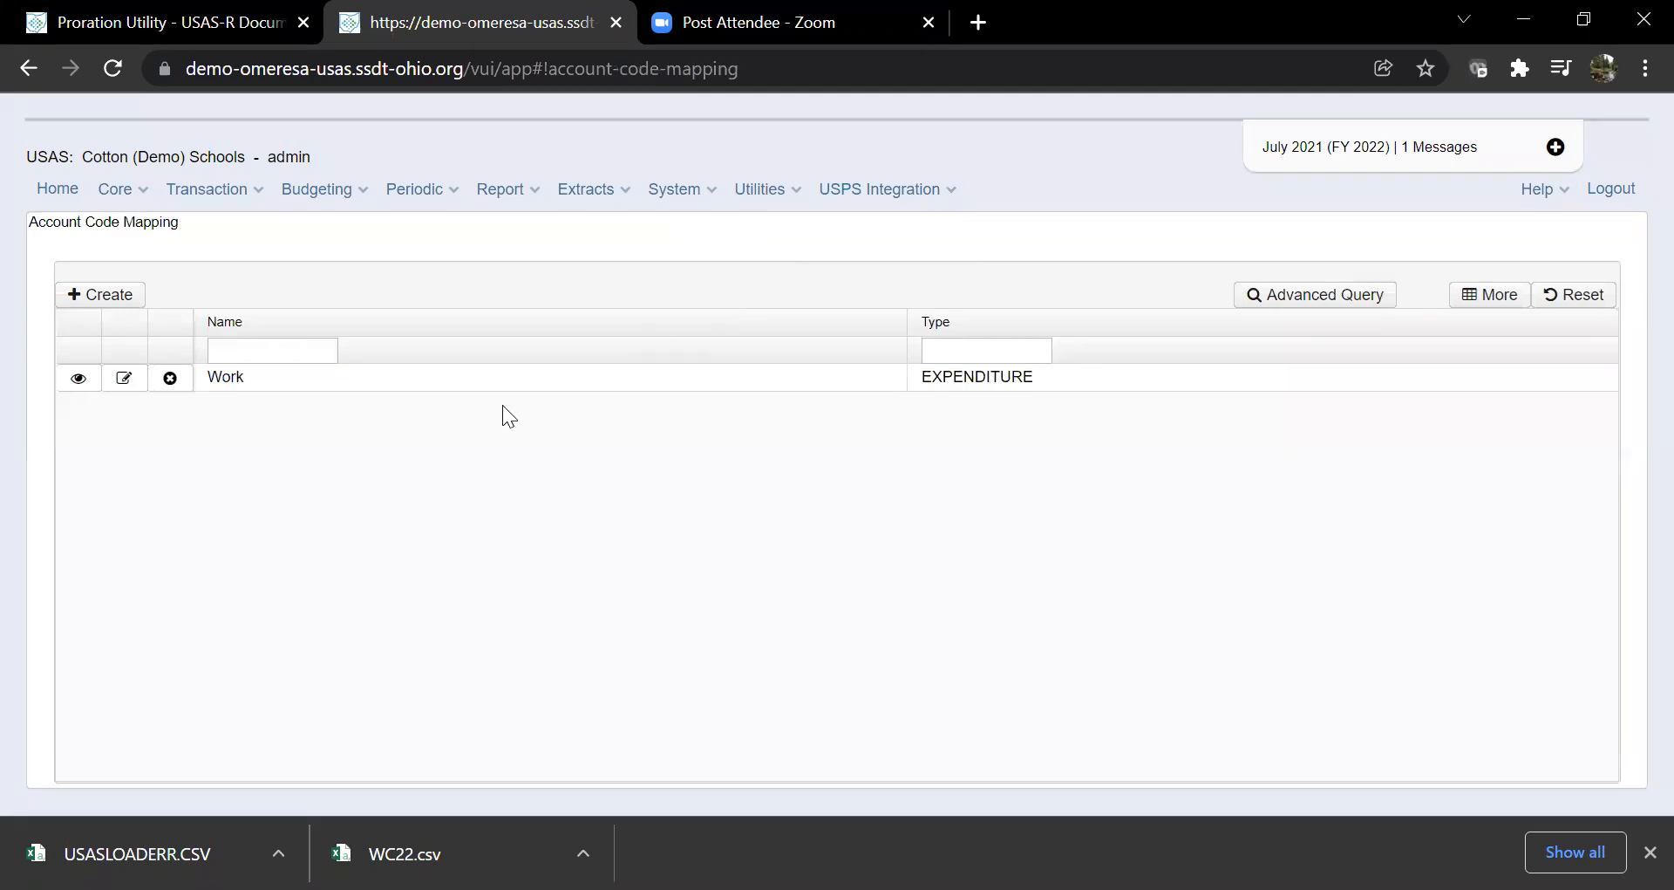
{"action": "left_click", "coordinate": [124, 380]}
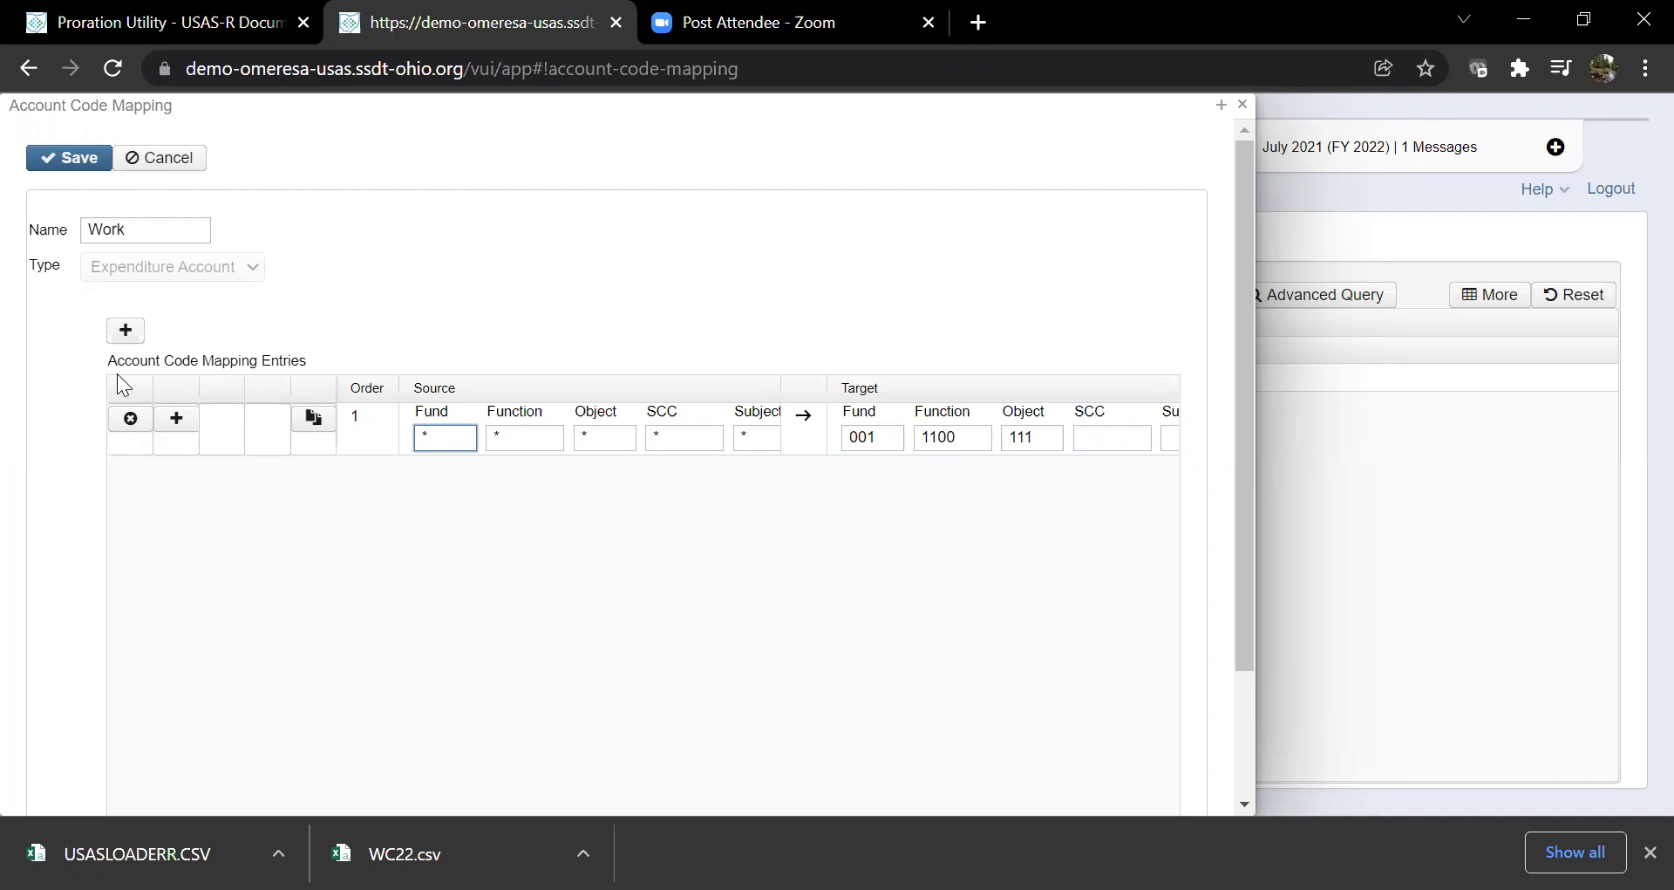
{"action": "left_click", "coordinate": [126, 329]}
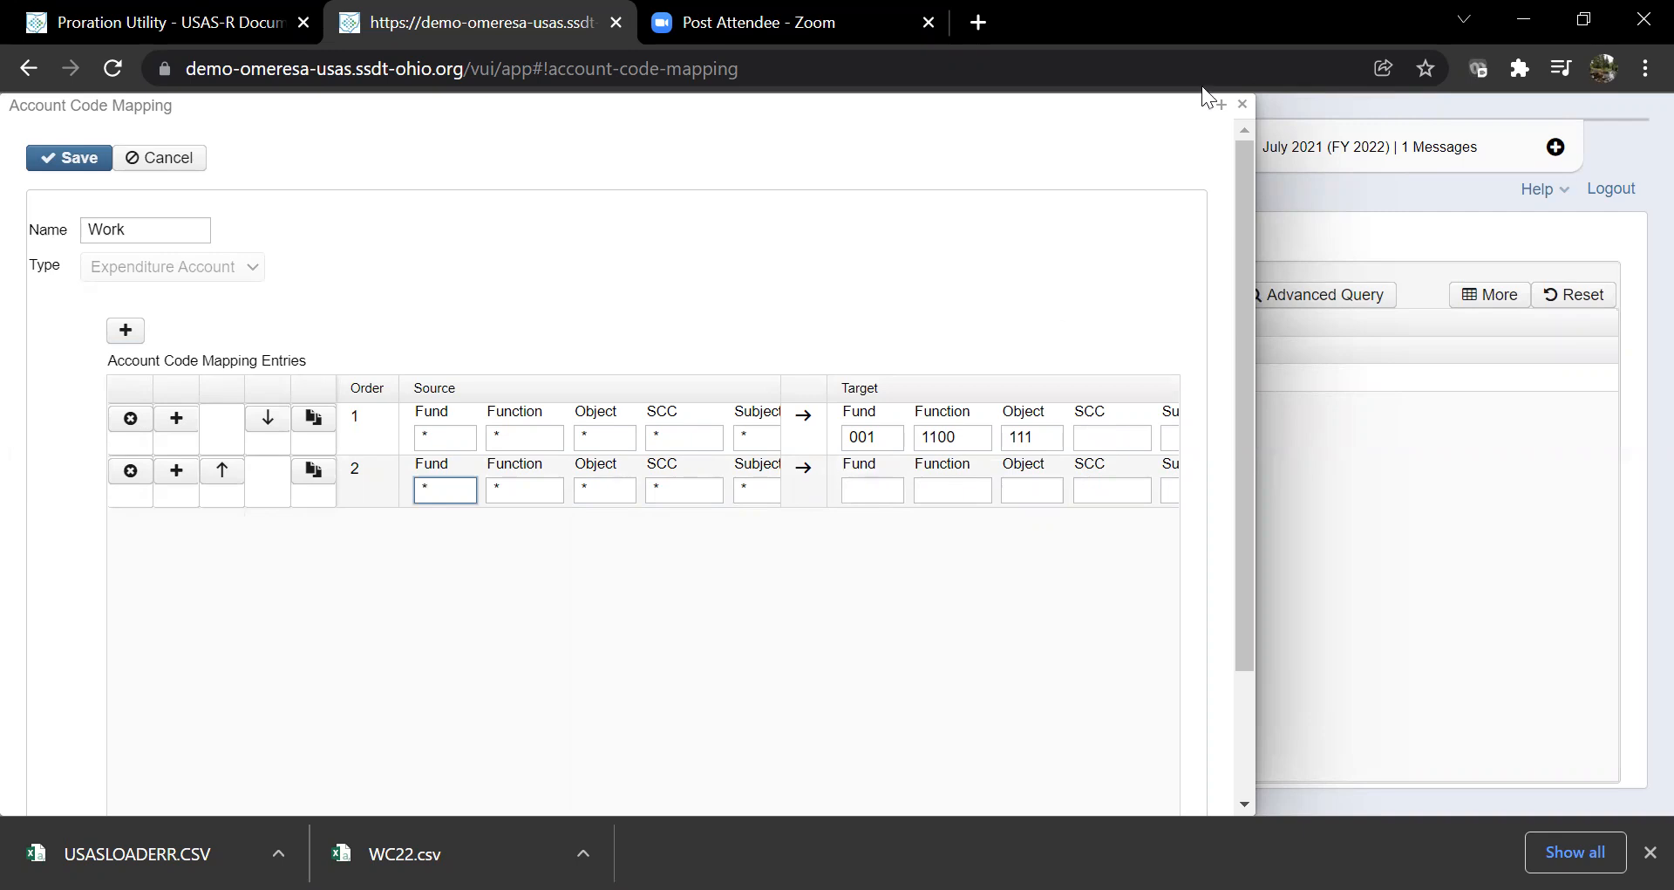
{"action": "left_click", "coordinate": [1243, 104]}
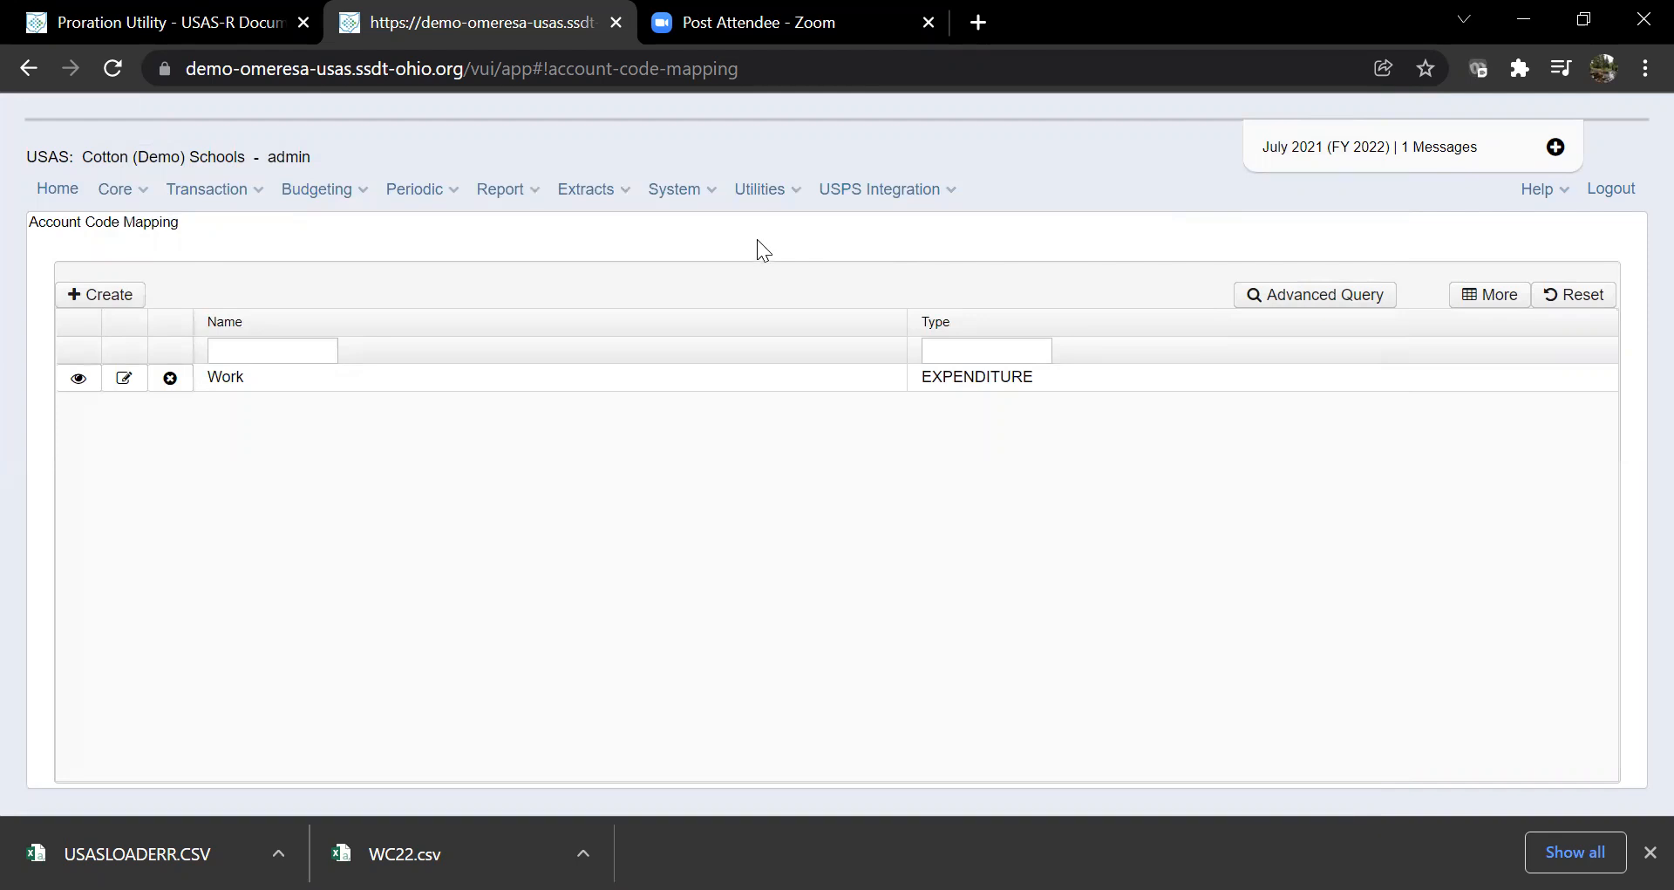
In the Proration Utility, set the time period to Fiscal Year to Date and the account filter to WC
{"action": "left_click", "coordinate": [776, 197]}
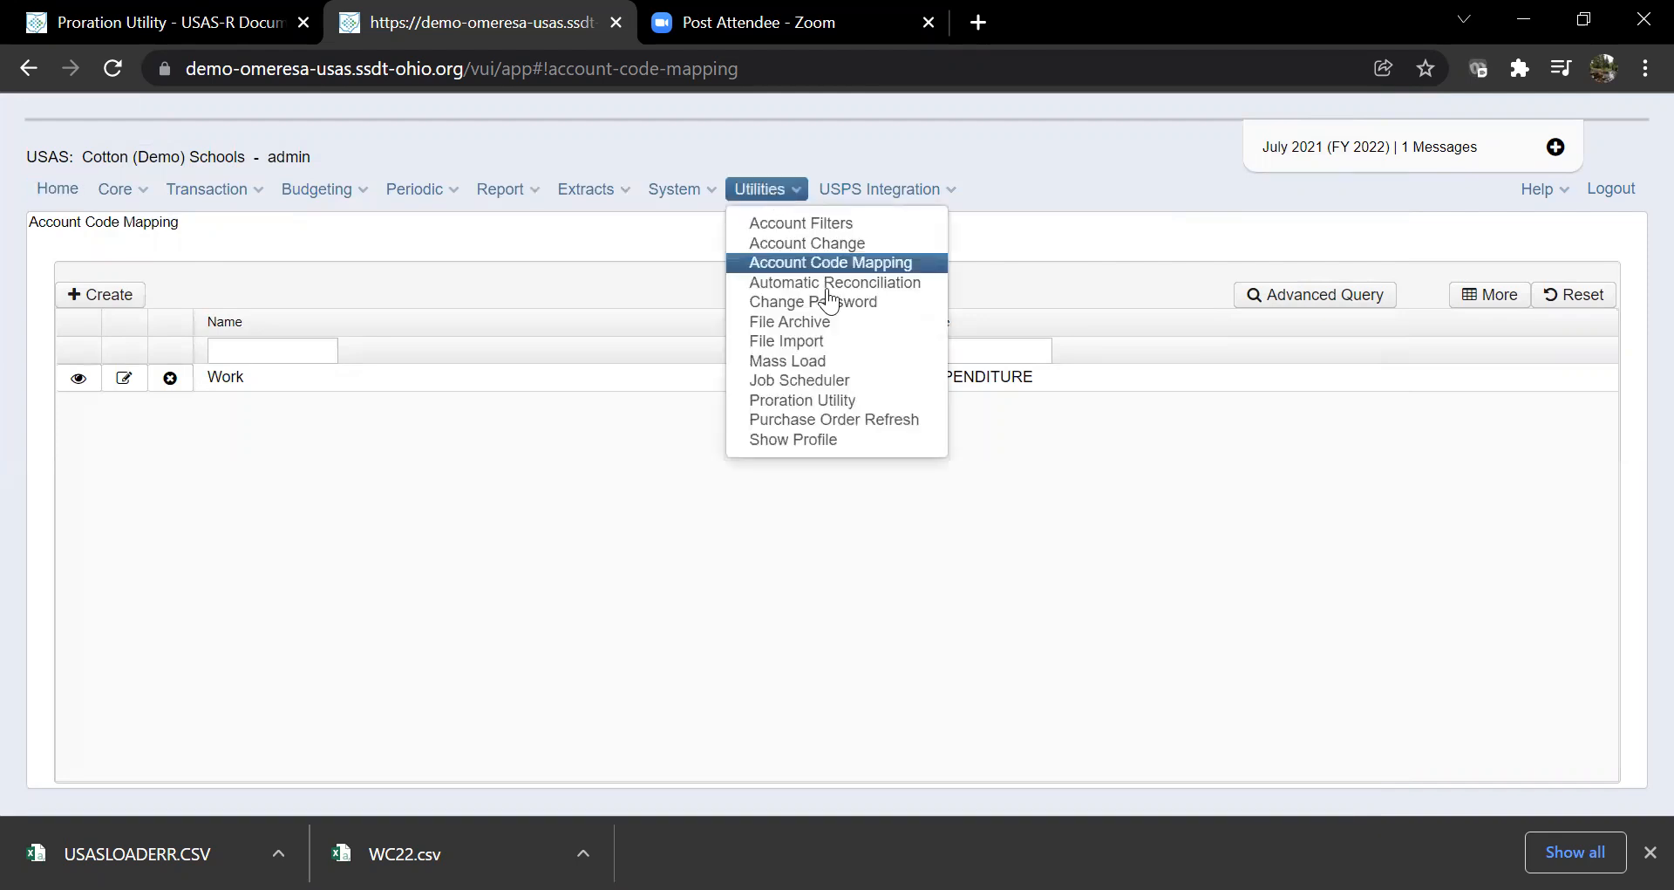
{"action": "left_click", "coordinate": [886, 405]}
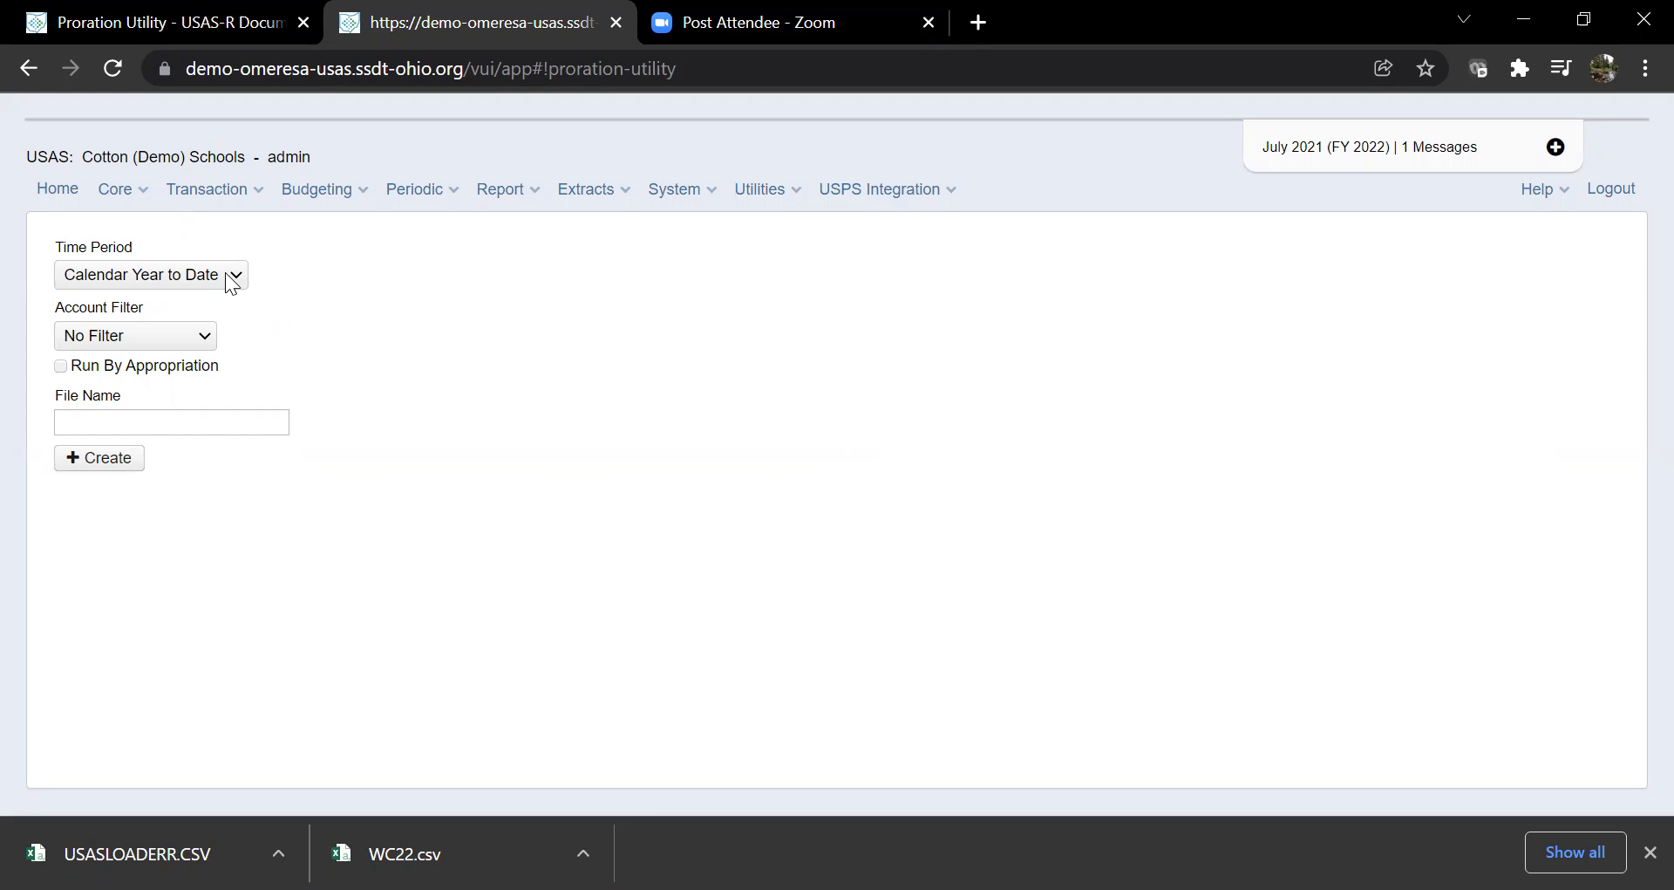
{"action": "left_click", "coordinate": [232, 275]}
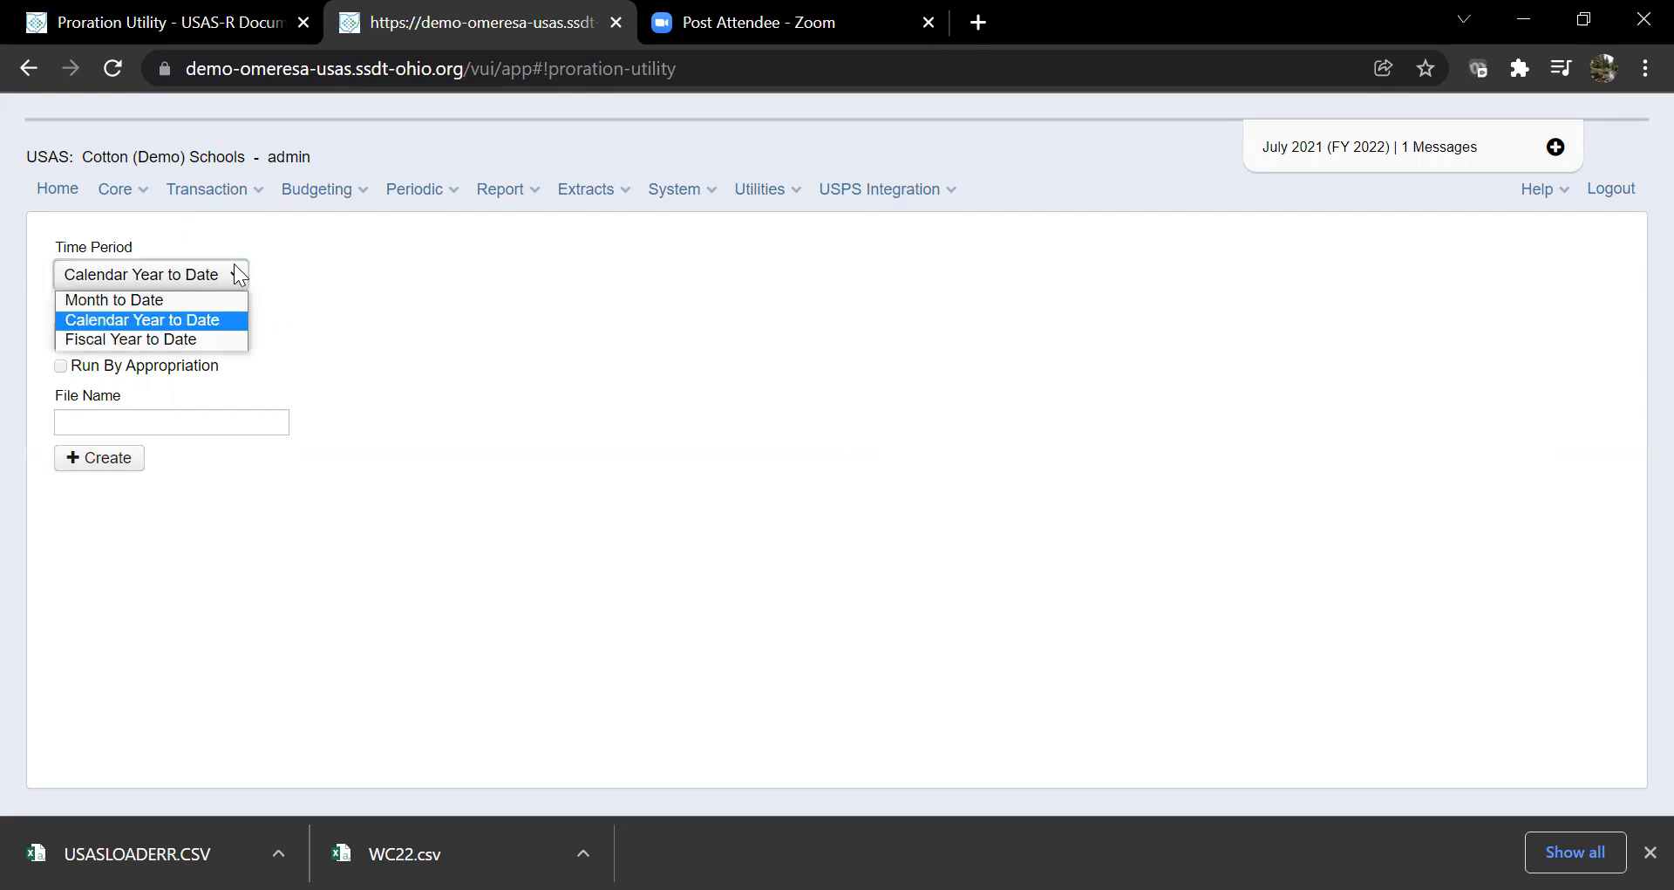
{"action": "left_click", "coordinate": [179, 339]}
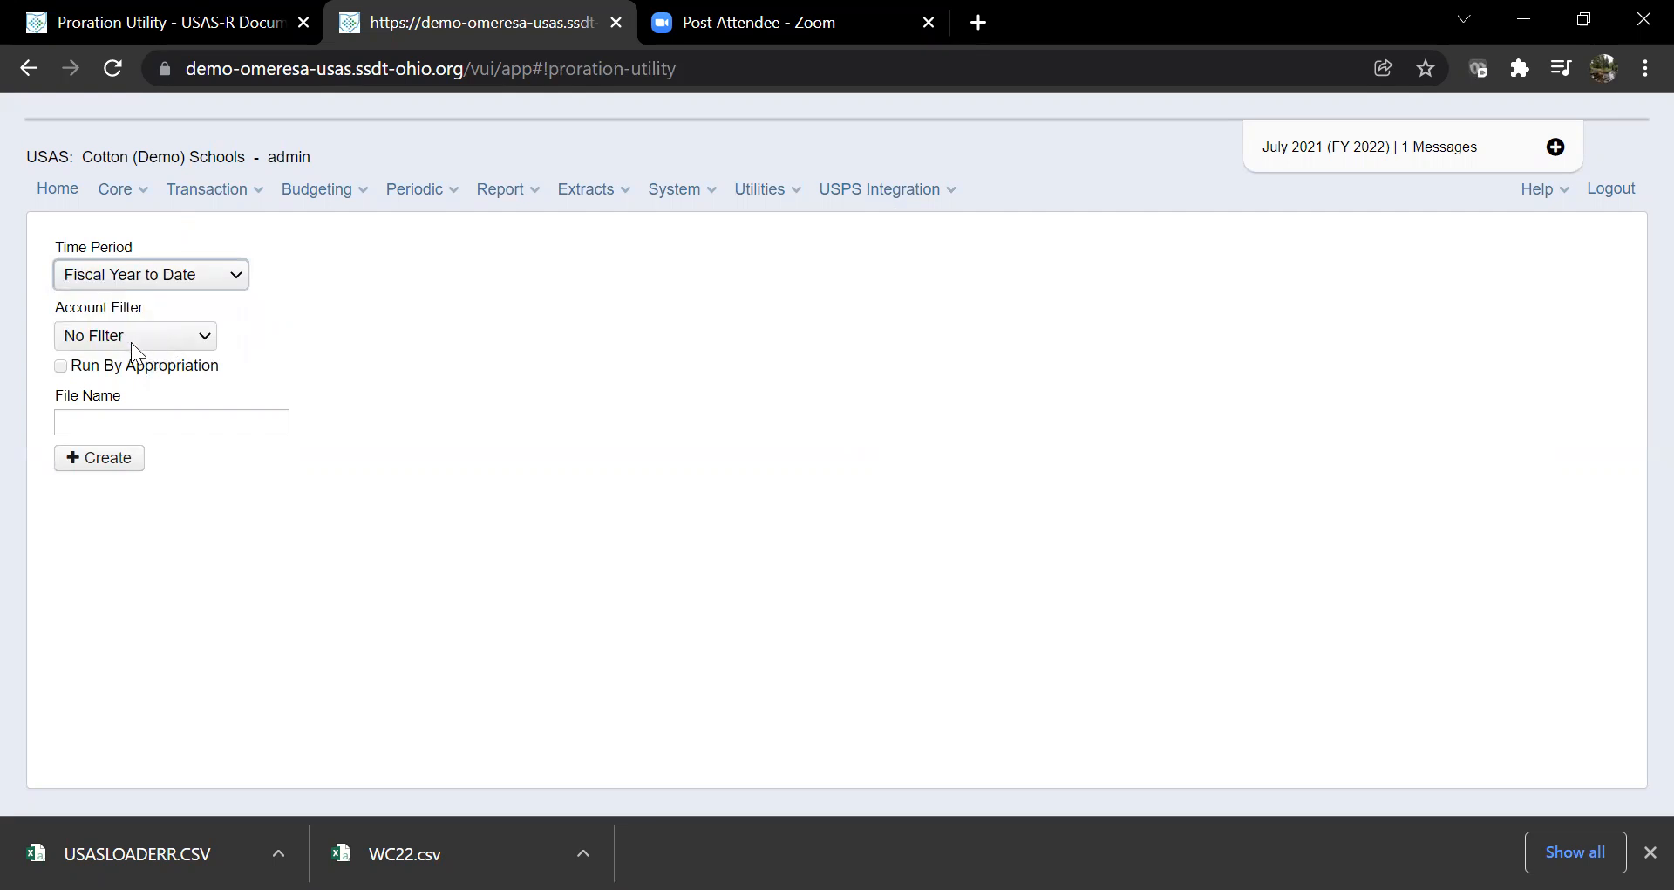
{"action": "left_click", "coordinate": [131, 344]}
{"action": "type", "text": "wc"}
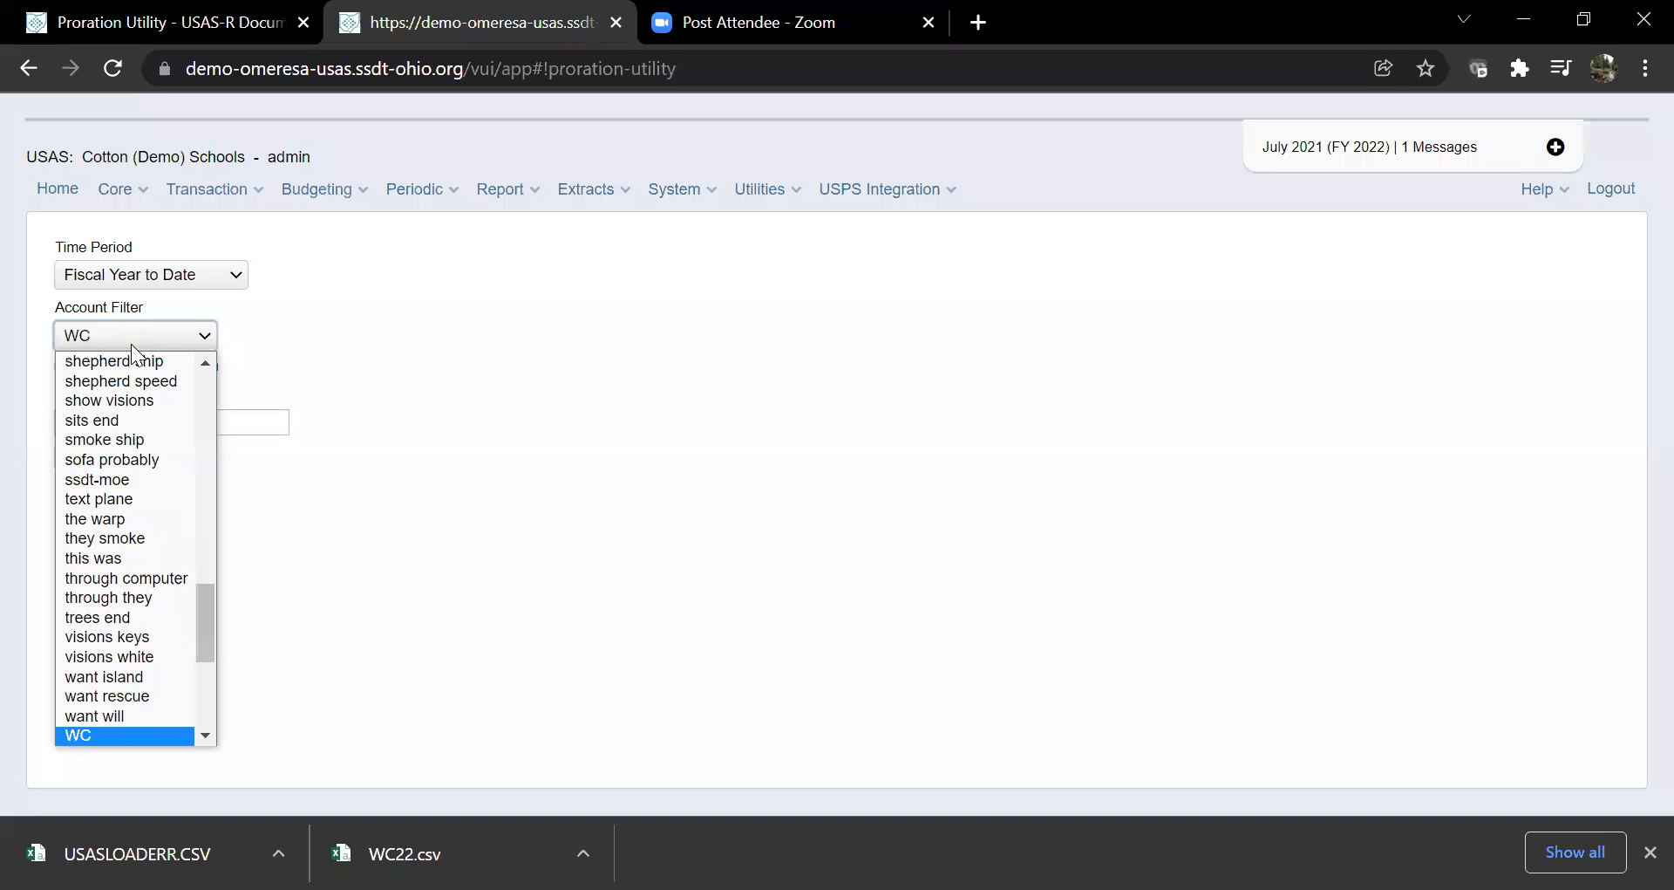
{"action": "key", "text": "Return"}
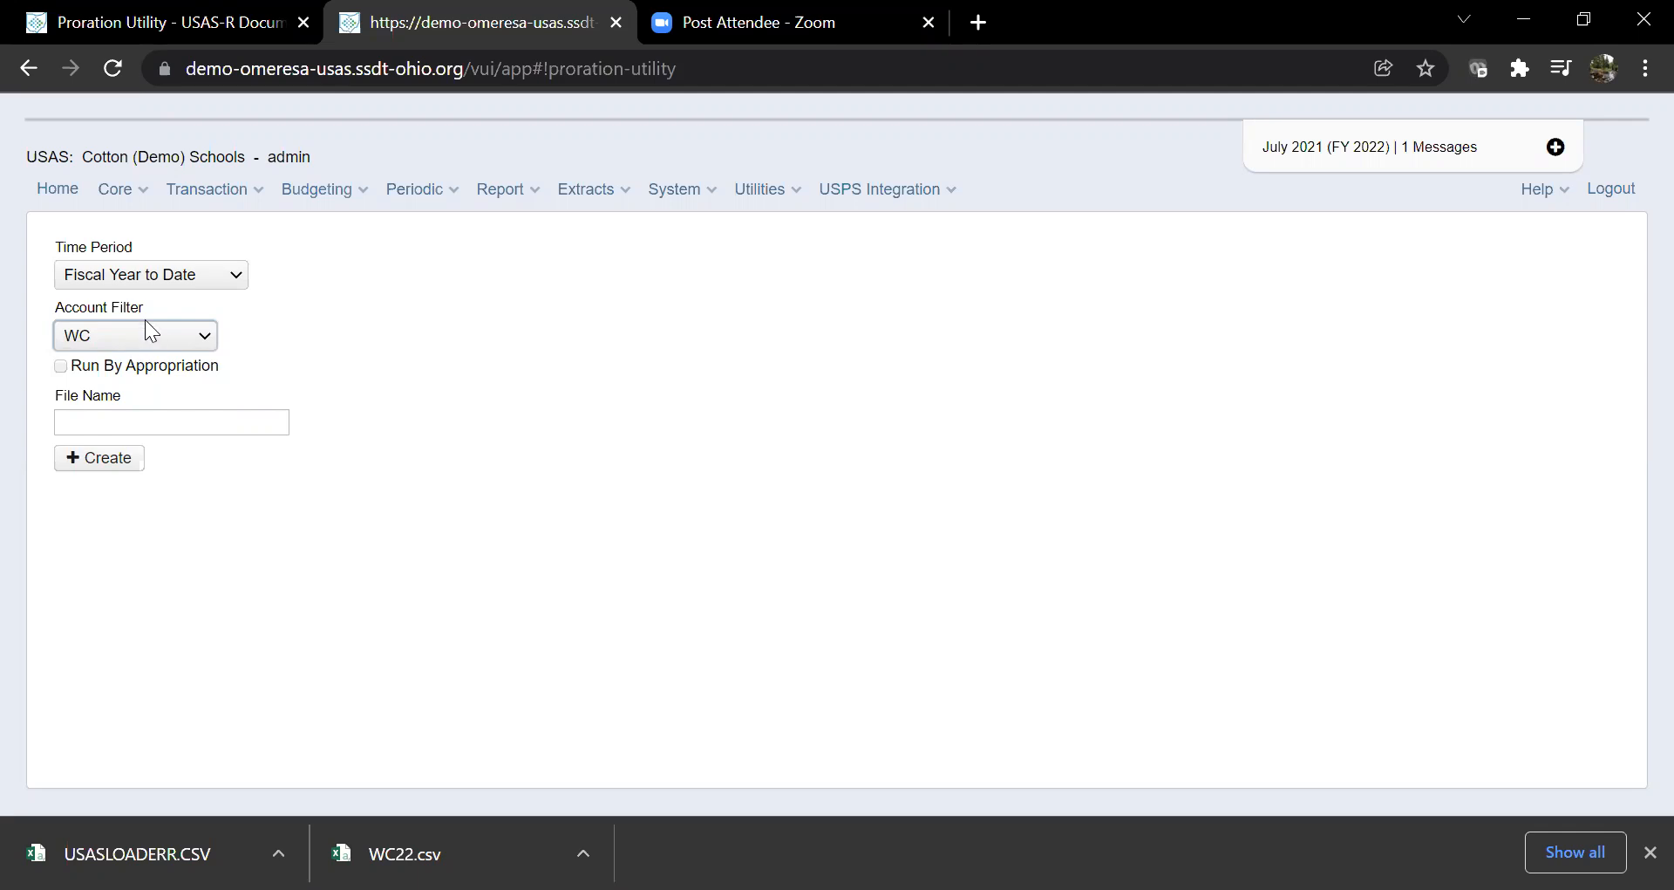
Name the proration file "2022 wc" and create the proration spreadsheet
{"action": "left_click", "coordinate": [201, 431]}
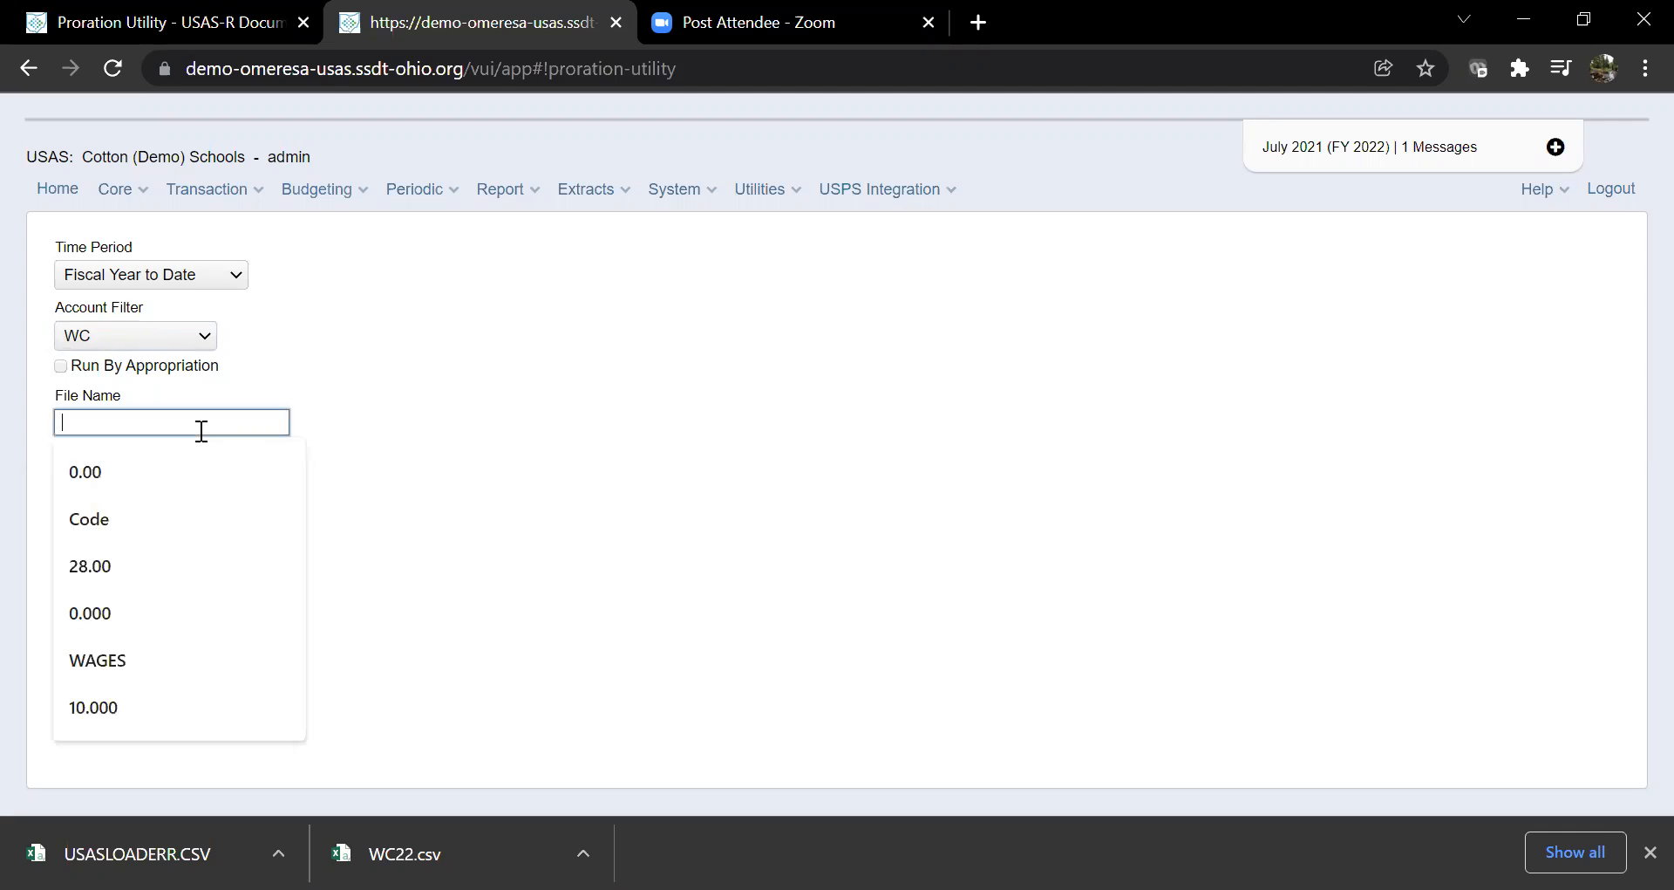
{"action": "type", "text": "2022"}
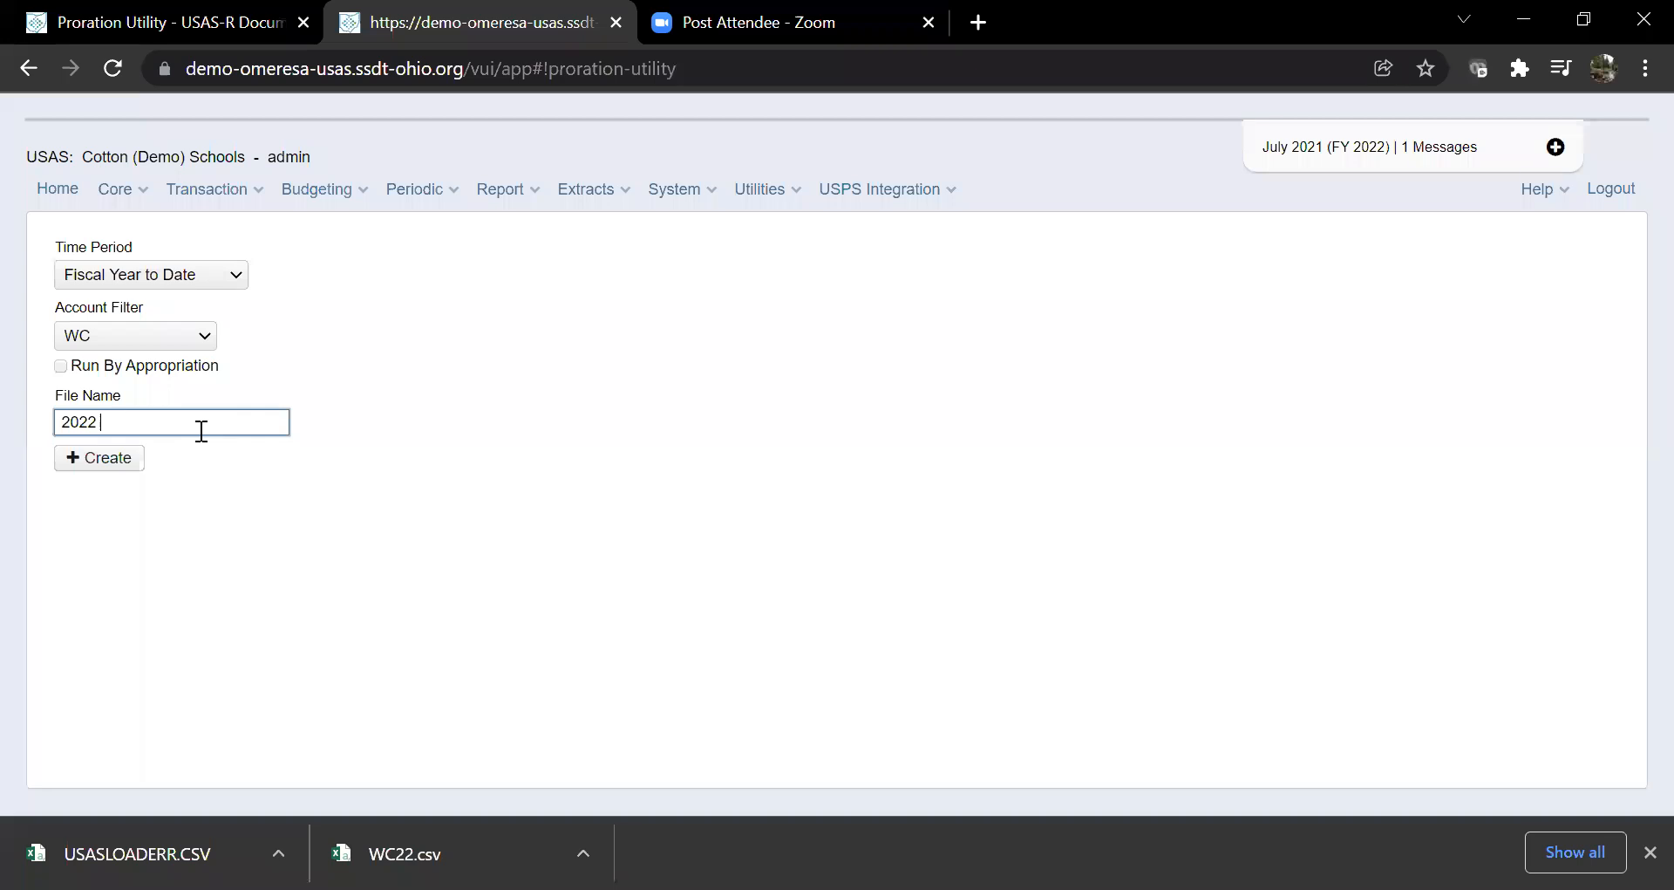
{"action": "type", "text": " wc"}
{"action": "left_click", "coordinate": [106, 457]}
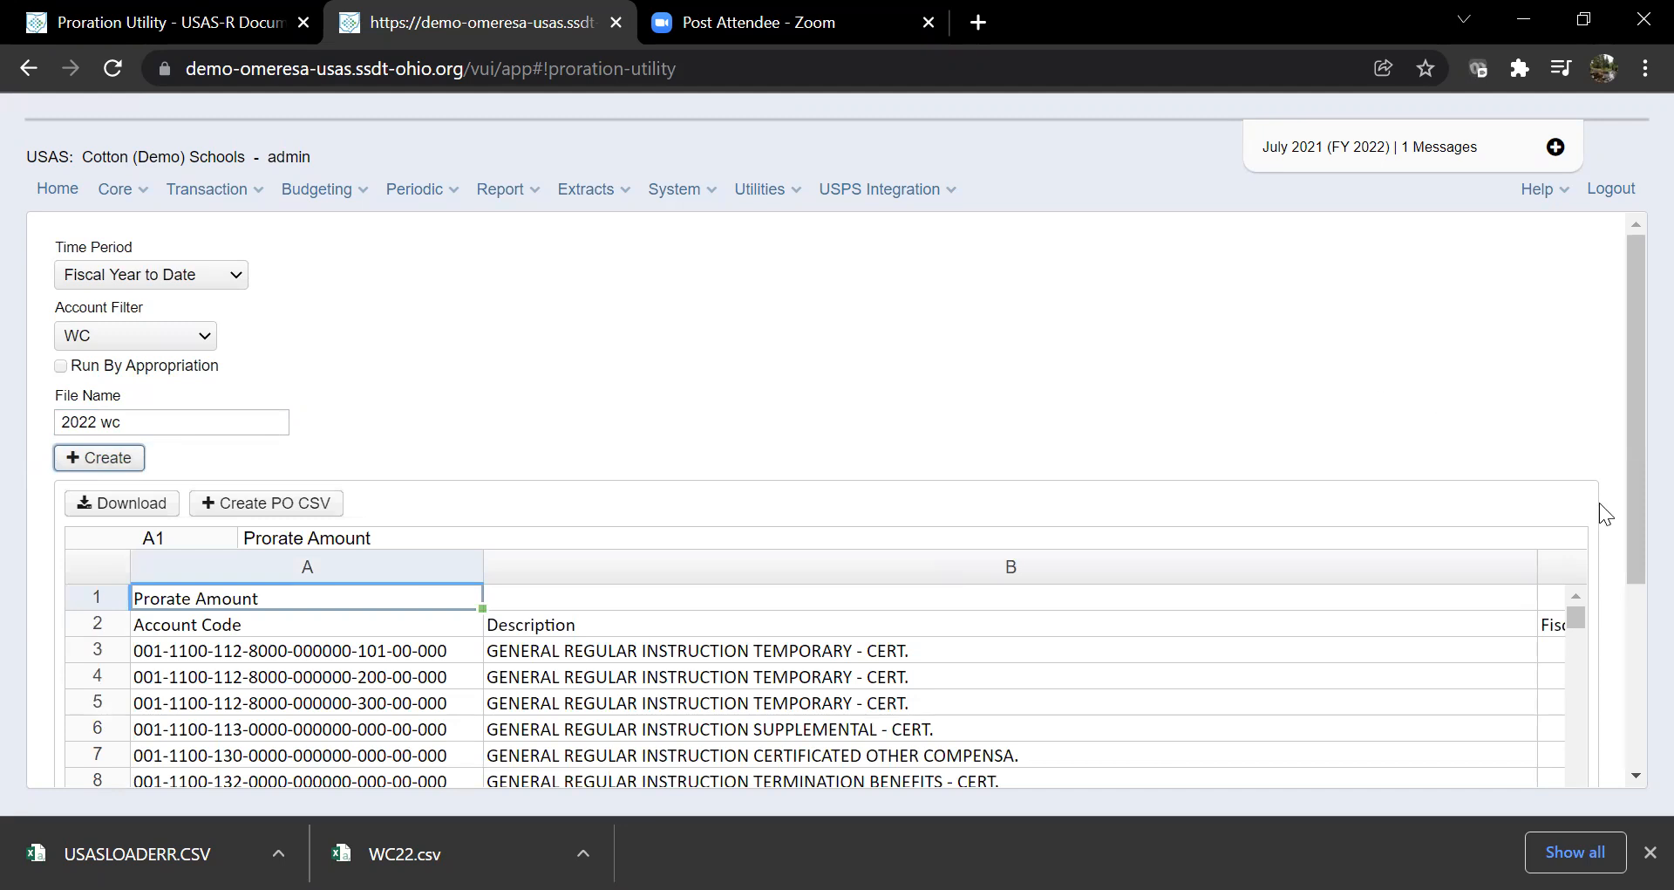
Narrow the Description column and enter 10000 as the prorate amount in cell B1
{"action": "left_click_drag", "start_coordinate": [1514, 561], "coordinate": [1082, 579]}
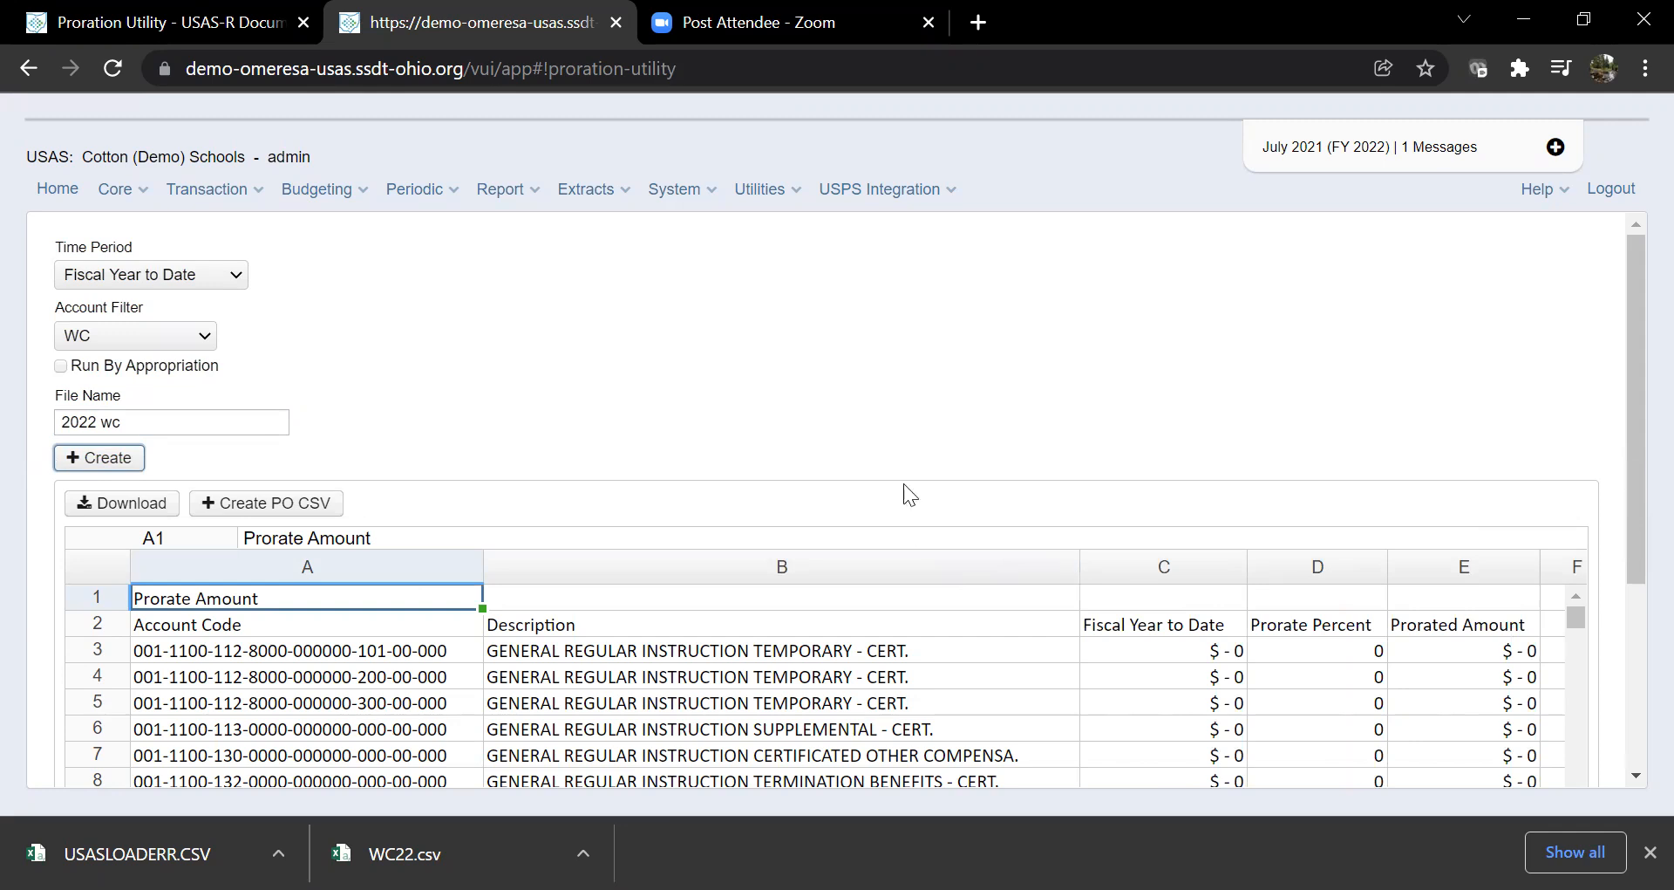
{"action": "scroll", "coordinate": [903, 483], "scroll_direction": "down", "scroll_amount": 2}
{"action": "left_click", "coordinate": [769, 387]}
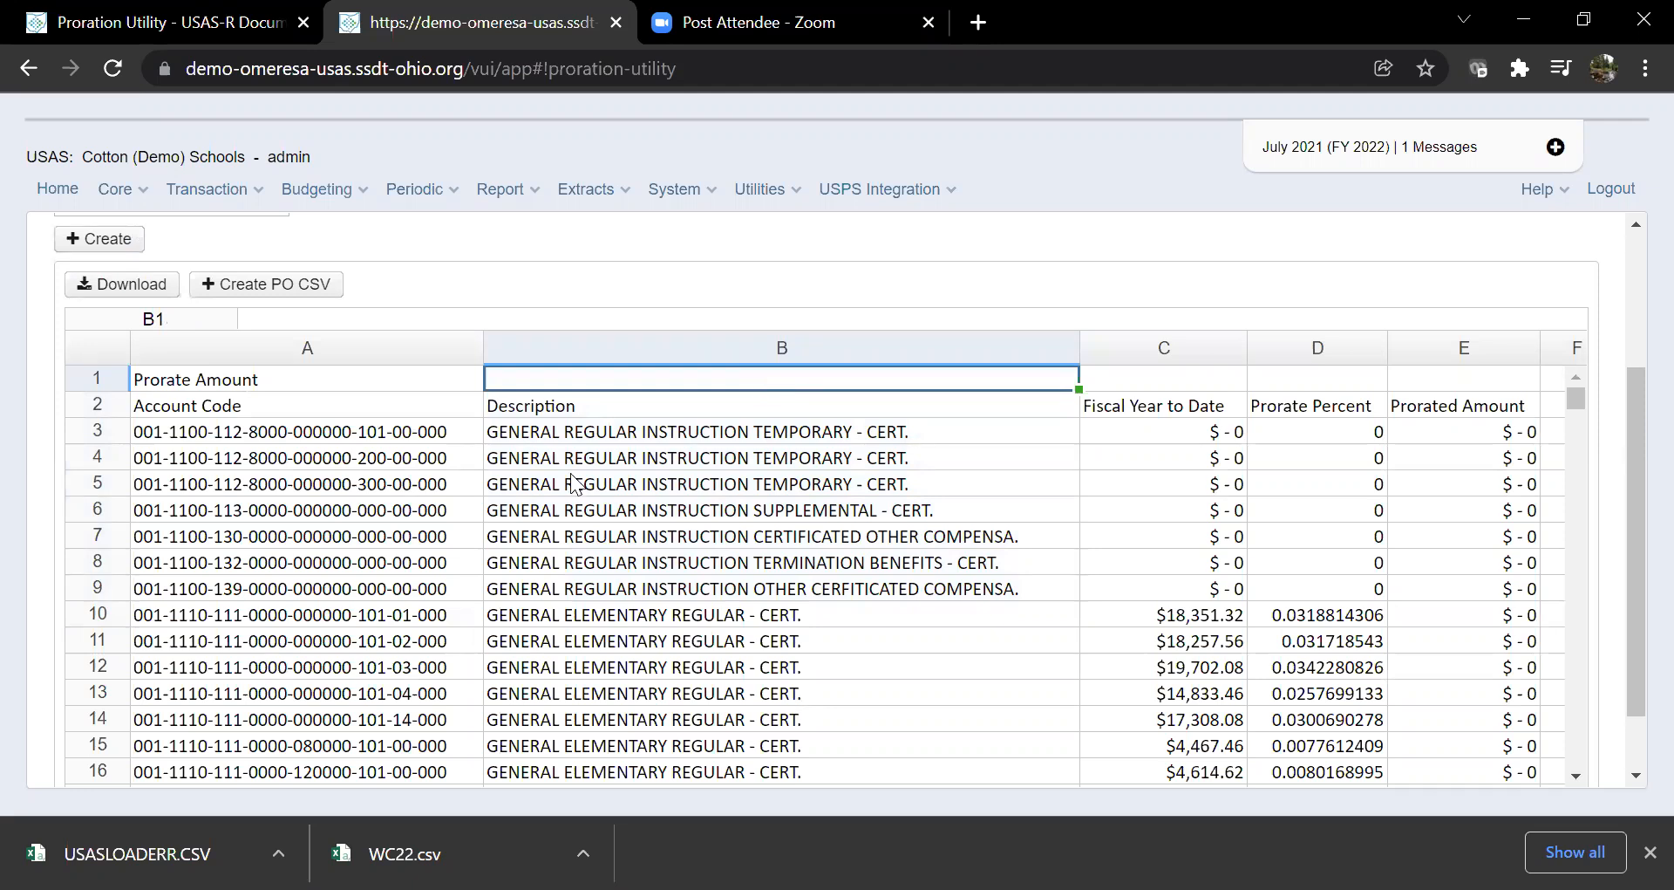
{"action": "type", "text": "10000"}
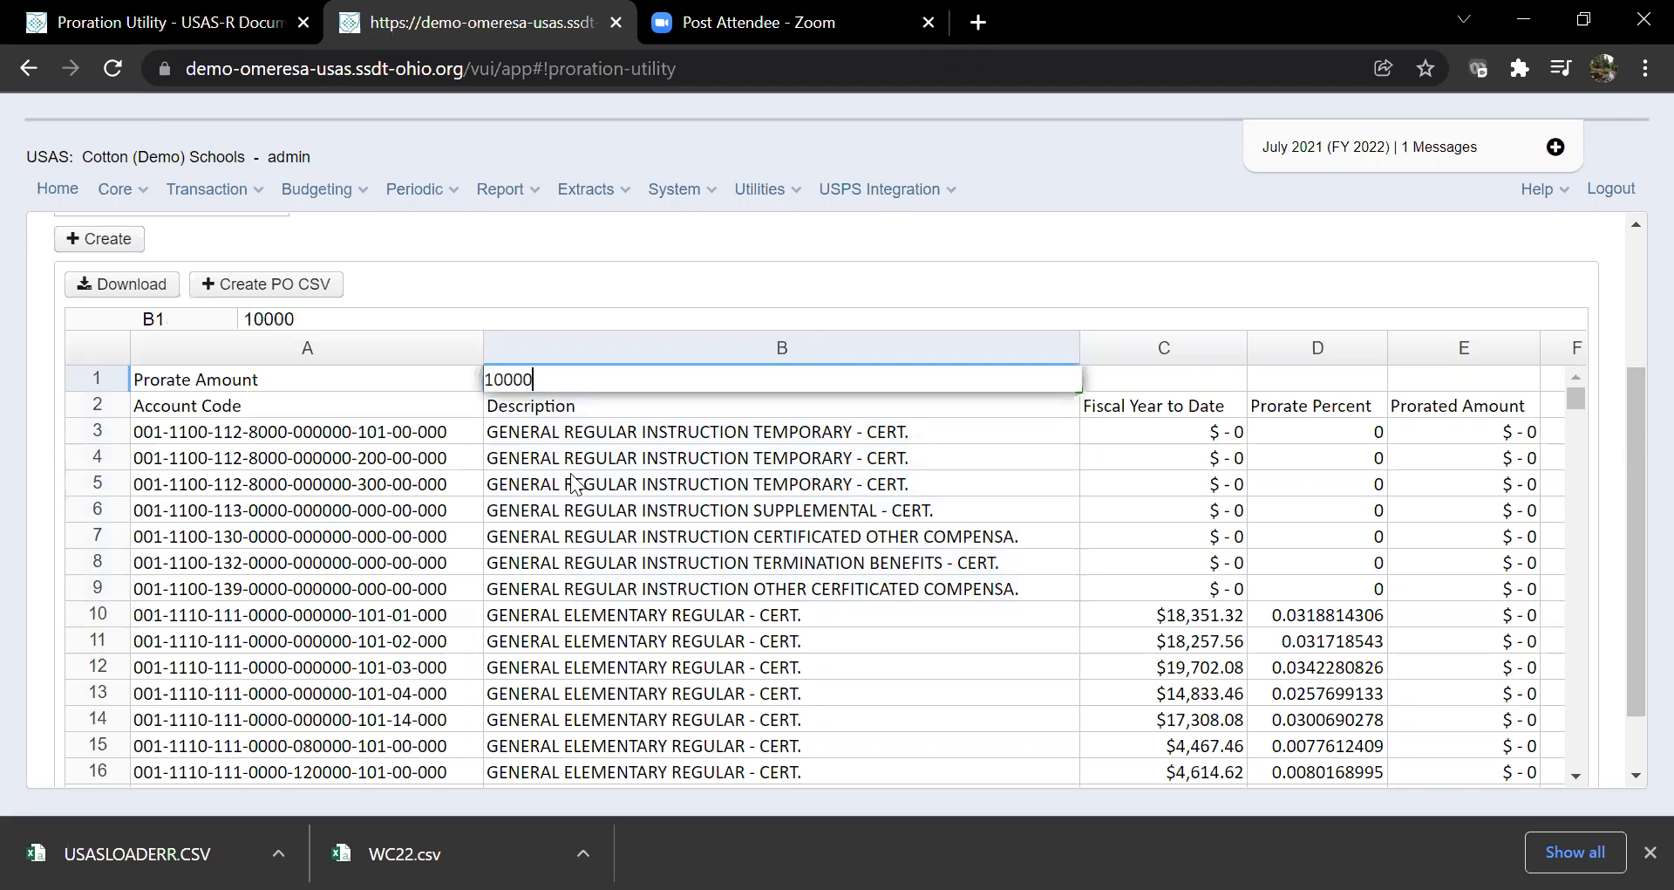
{"action": "key", "text": "Return"}
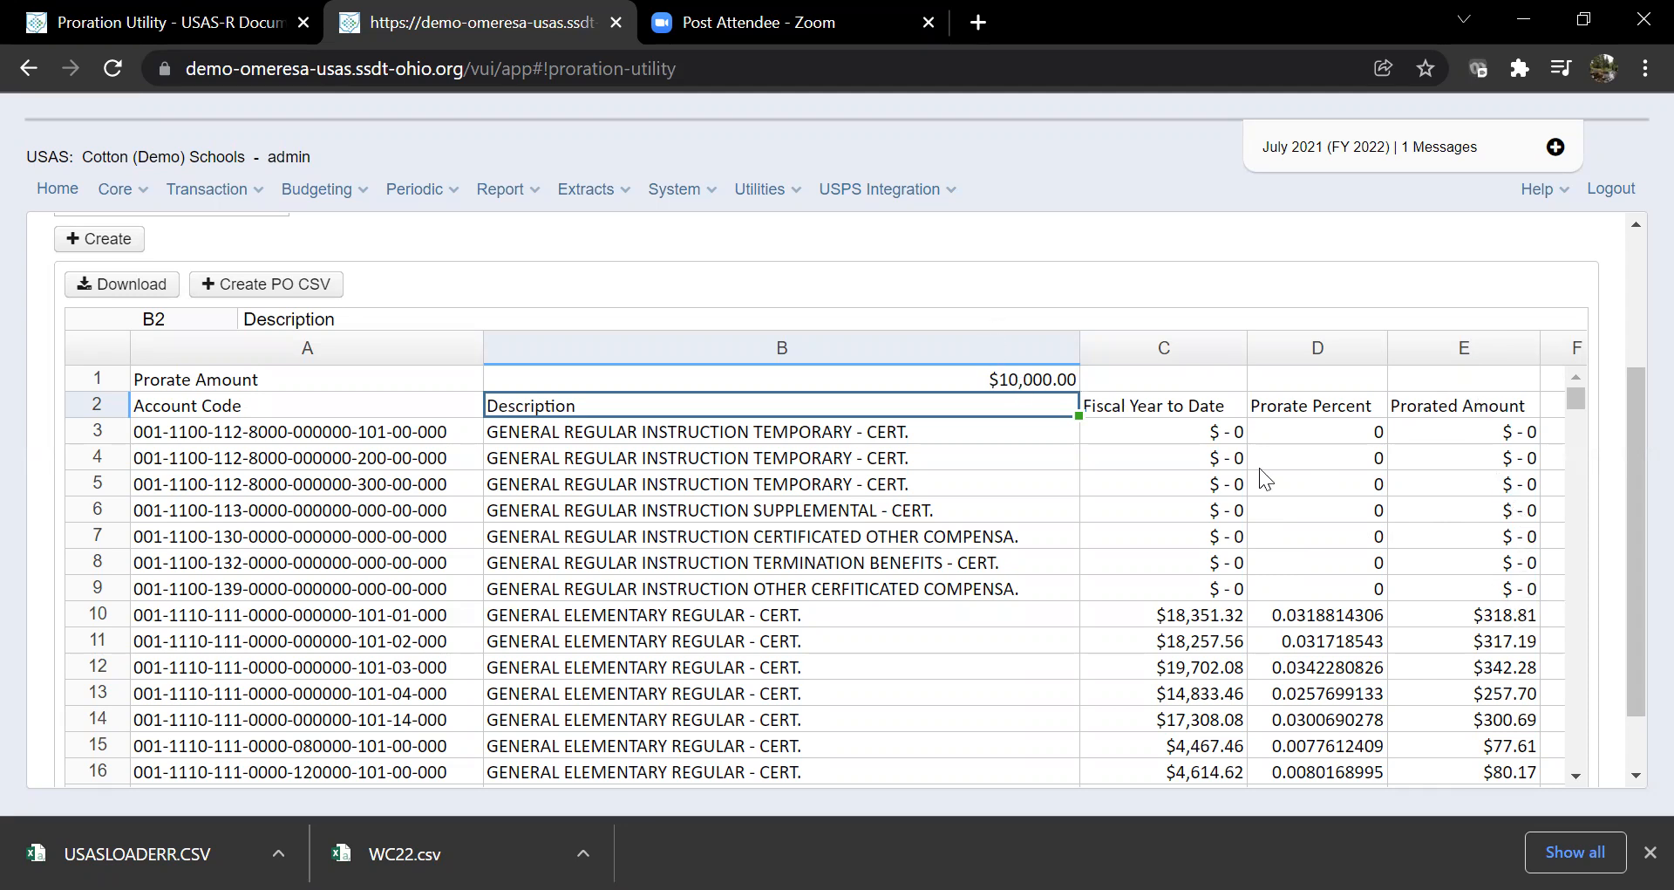
Check the prorated amounts per account and start a PO CSV named "wc22" with No Mapping as account mapping
{"action": "scroll", "coordinate": [1314, 555], "scroll_direction": "down", "scroll_amount": 2}
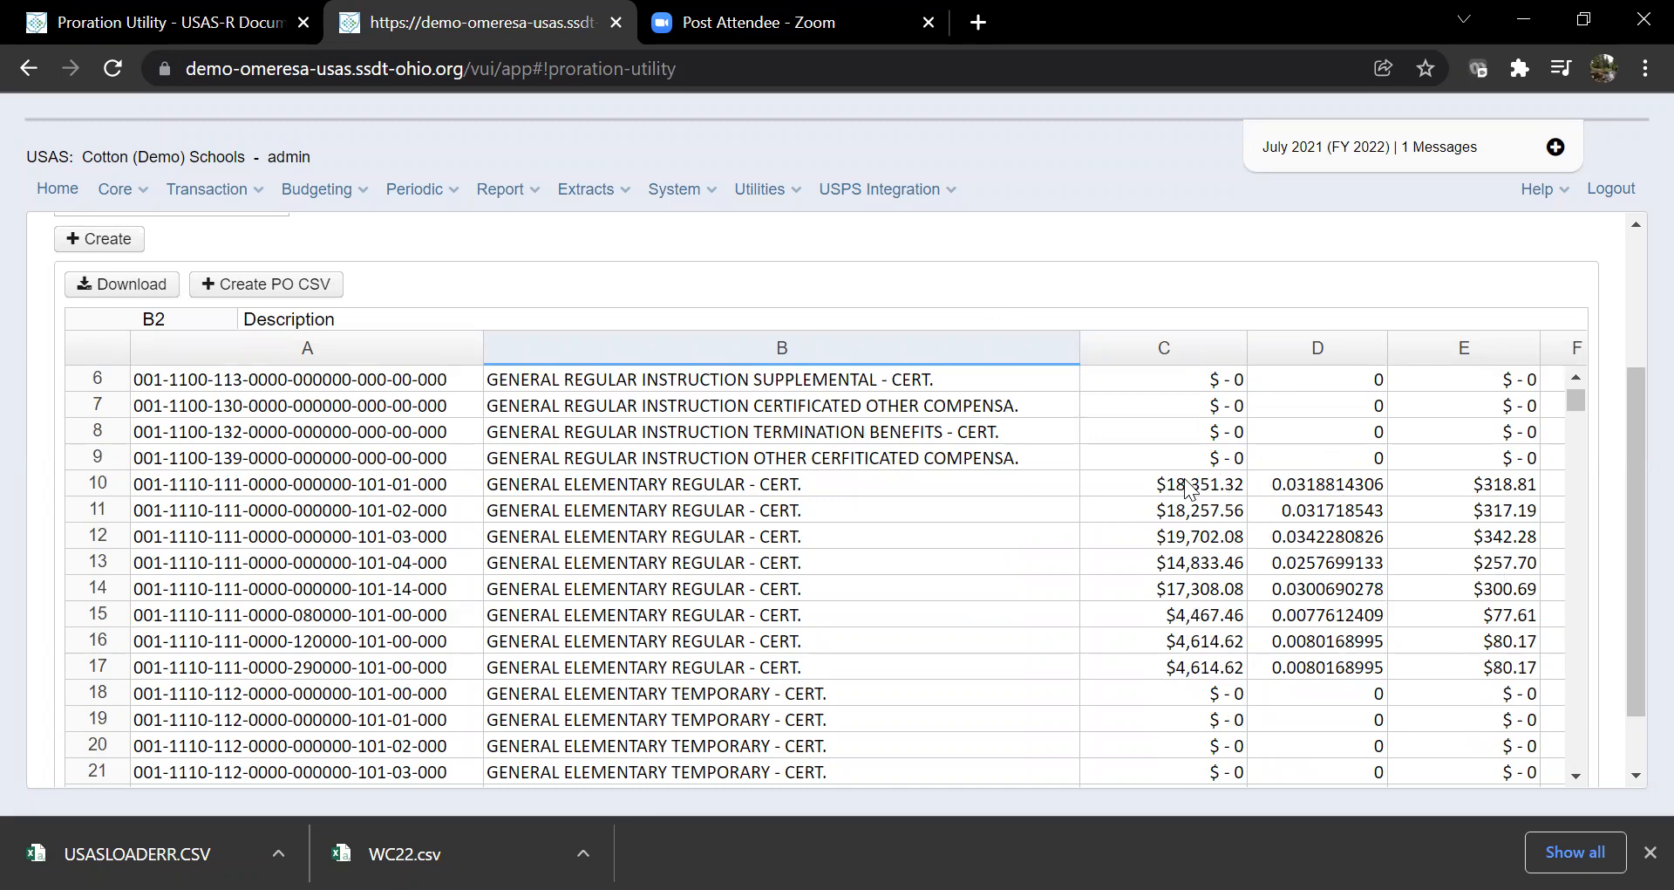
{"action": "scroll", "coordinate": [1159, 523], "scroll_direction": "down", "scroll_amount": 2}
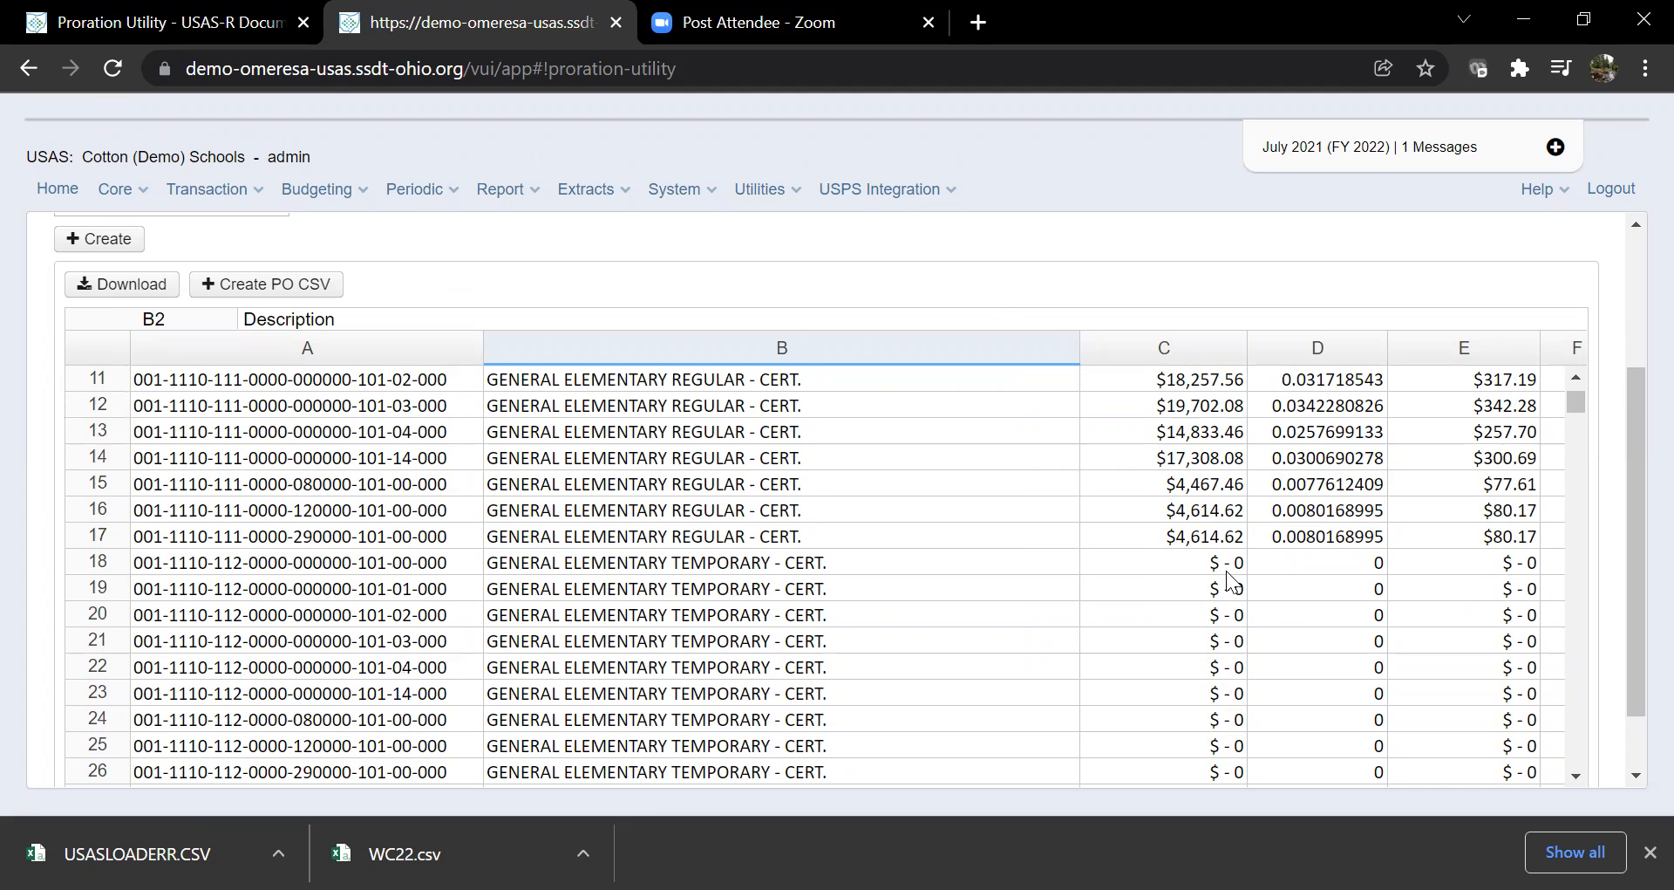
{"action": "scroll", "coordinate": [1232, 579], "scroll_direction": "down", "scroll_amount": 4}
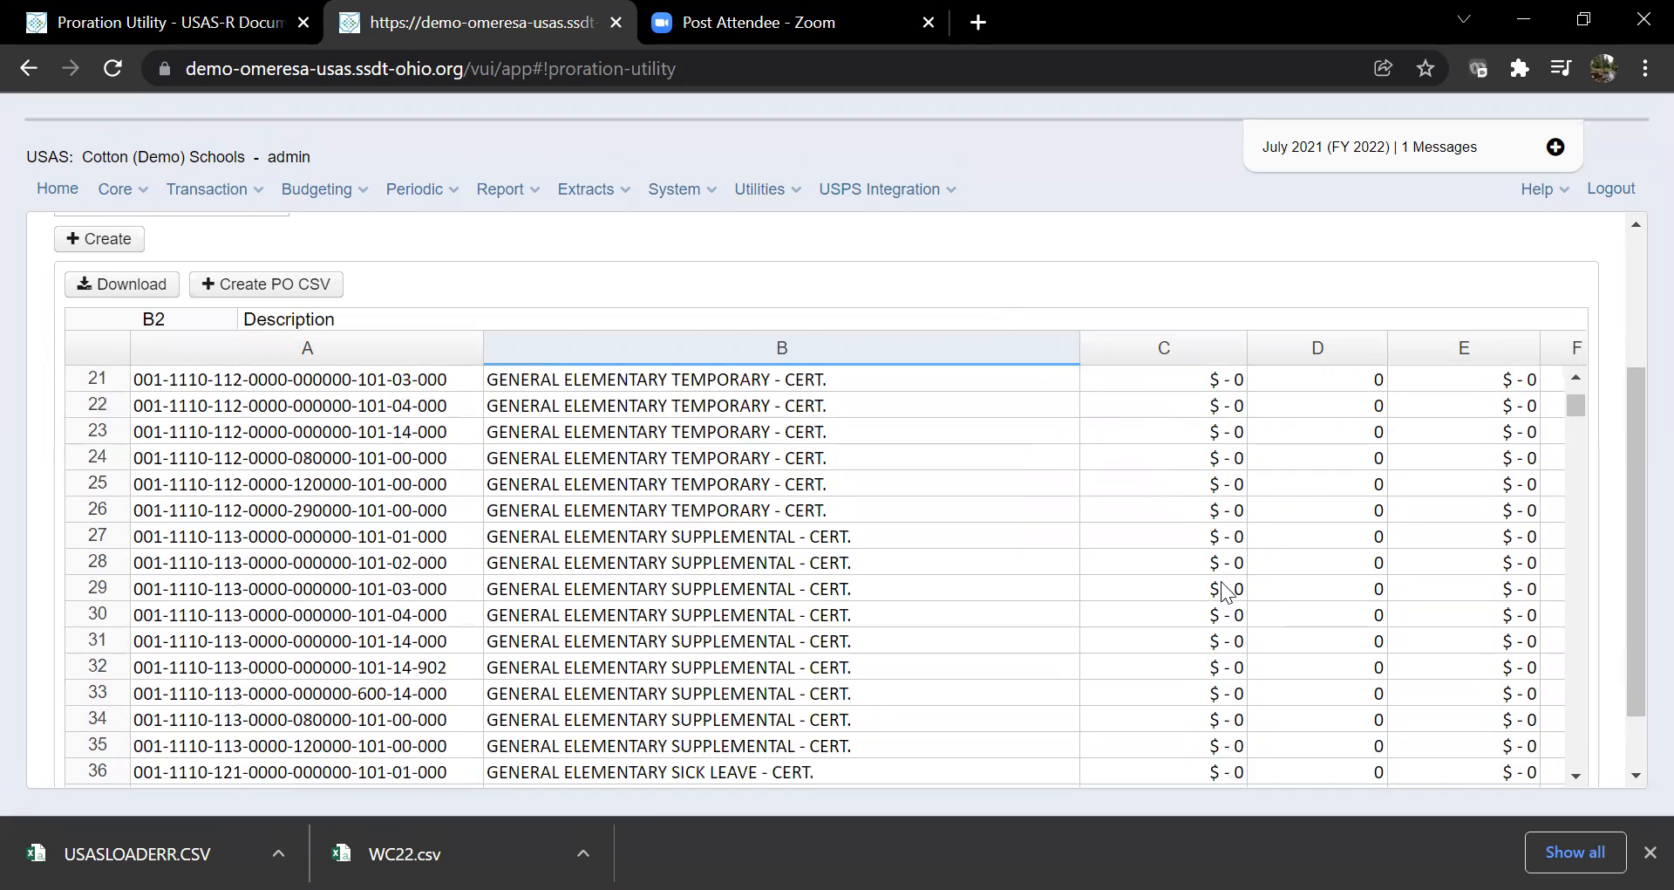
{"action": "scroll", "coordinate": [1233, 593], "scroll_direction": "up", "scroll_amount": 5}
{"action": "scroll", "coordinate": [1233, 592], "scroll_direction": "up", "scroll_amount": 2}
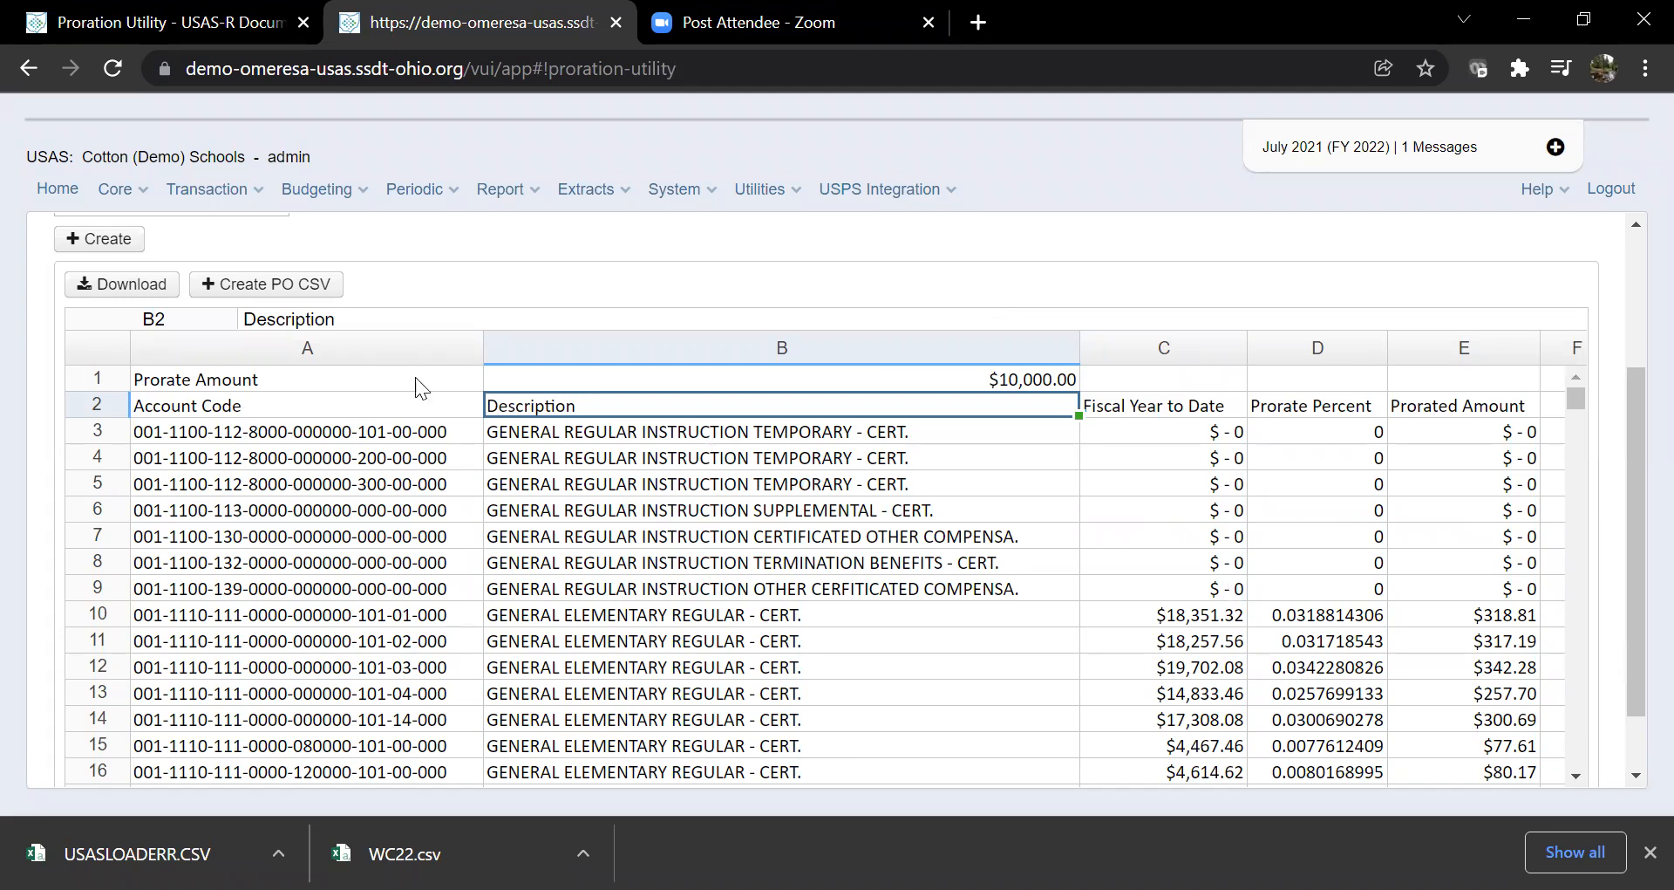
{"action": "left_click", "coordinate": [291, 299]}
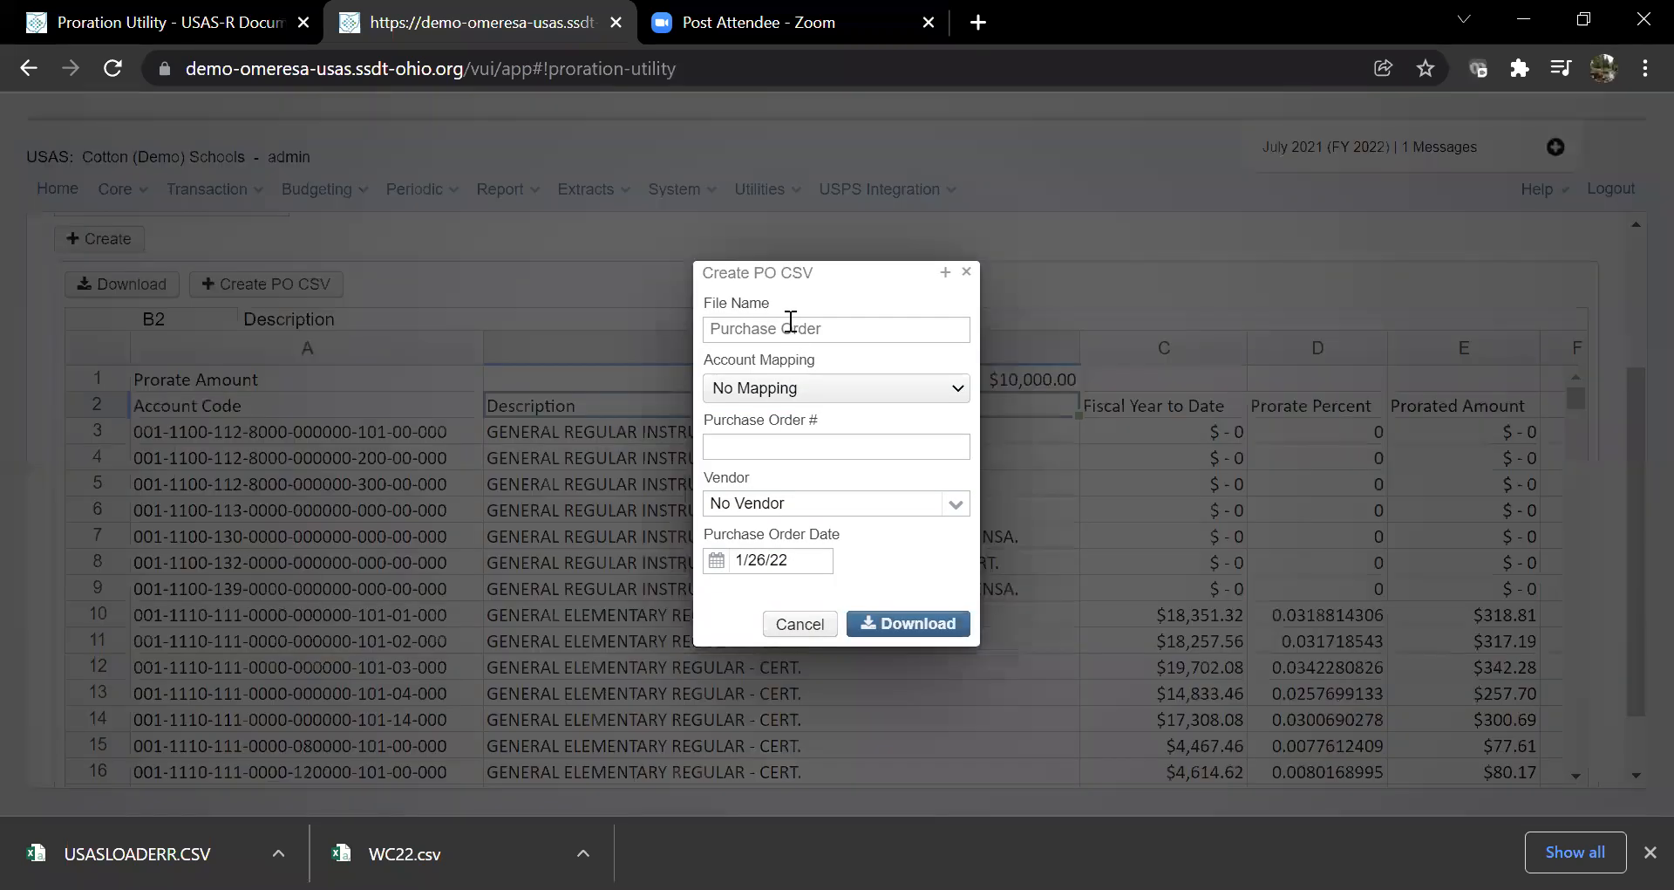
{"action": "left_click", "coordinate": [788, 326]}
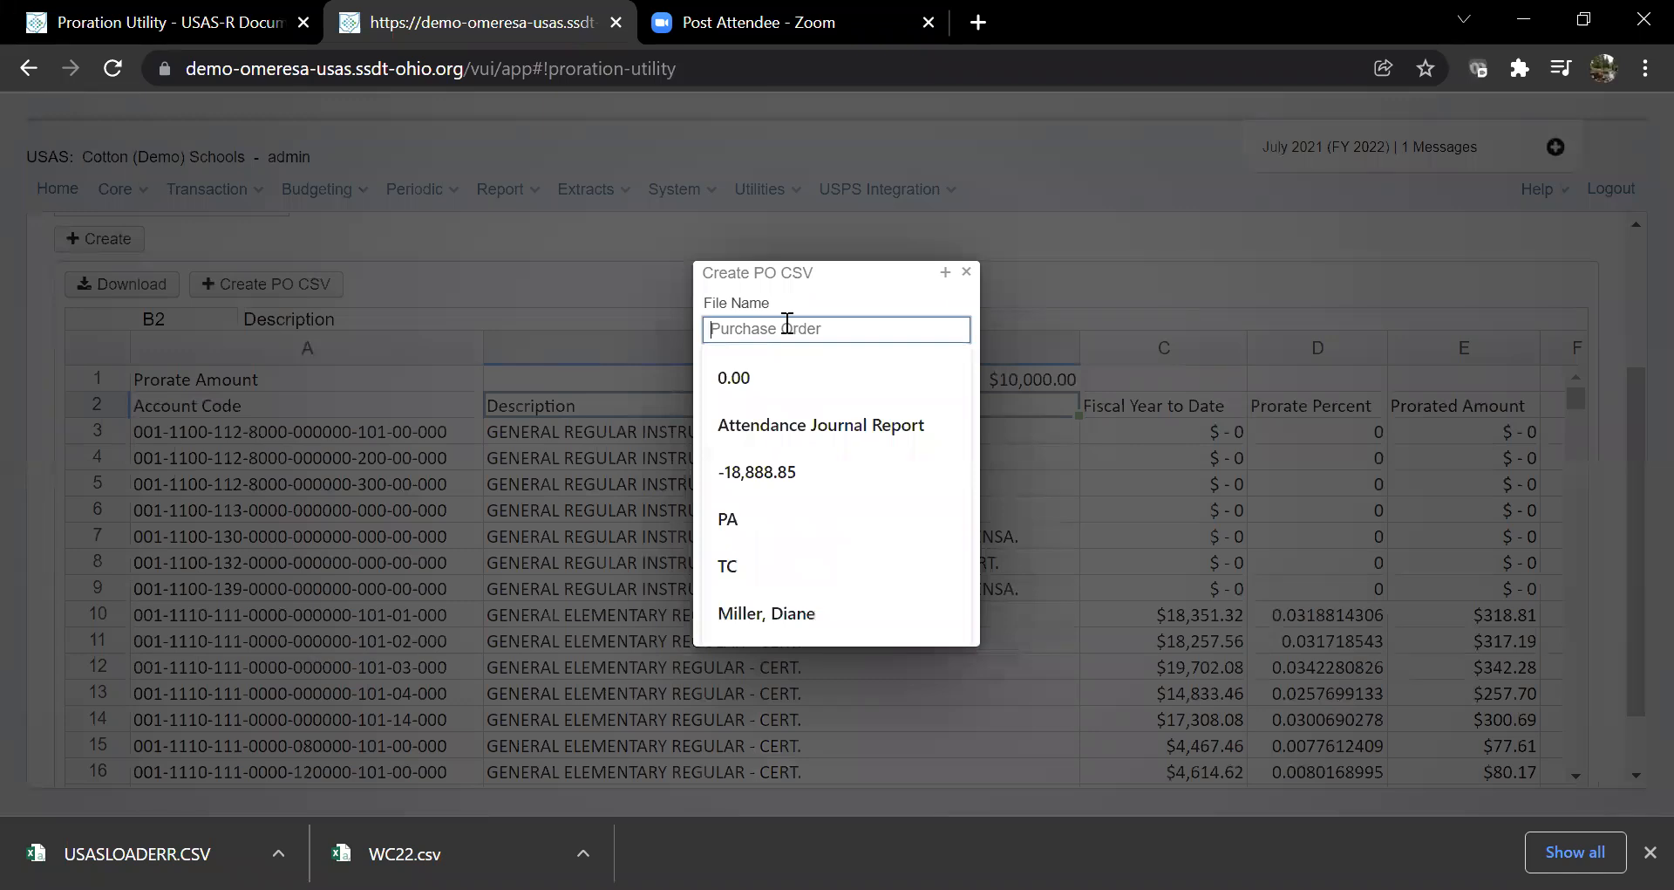
{"action": "type", "text": "wc22"}
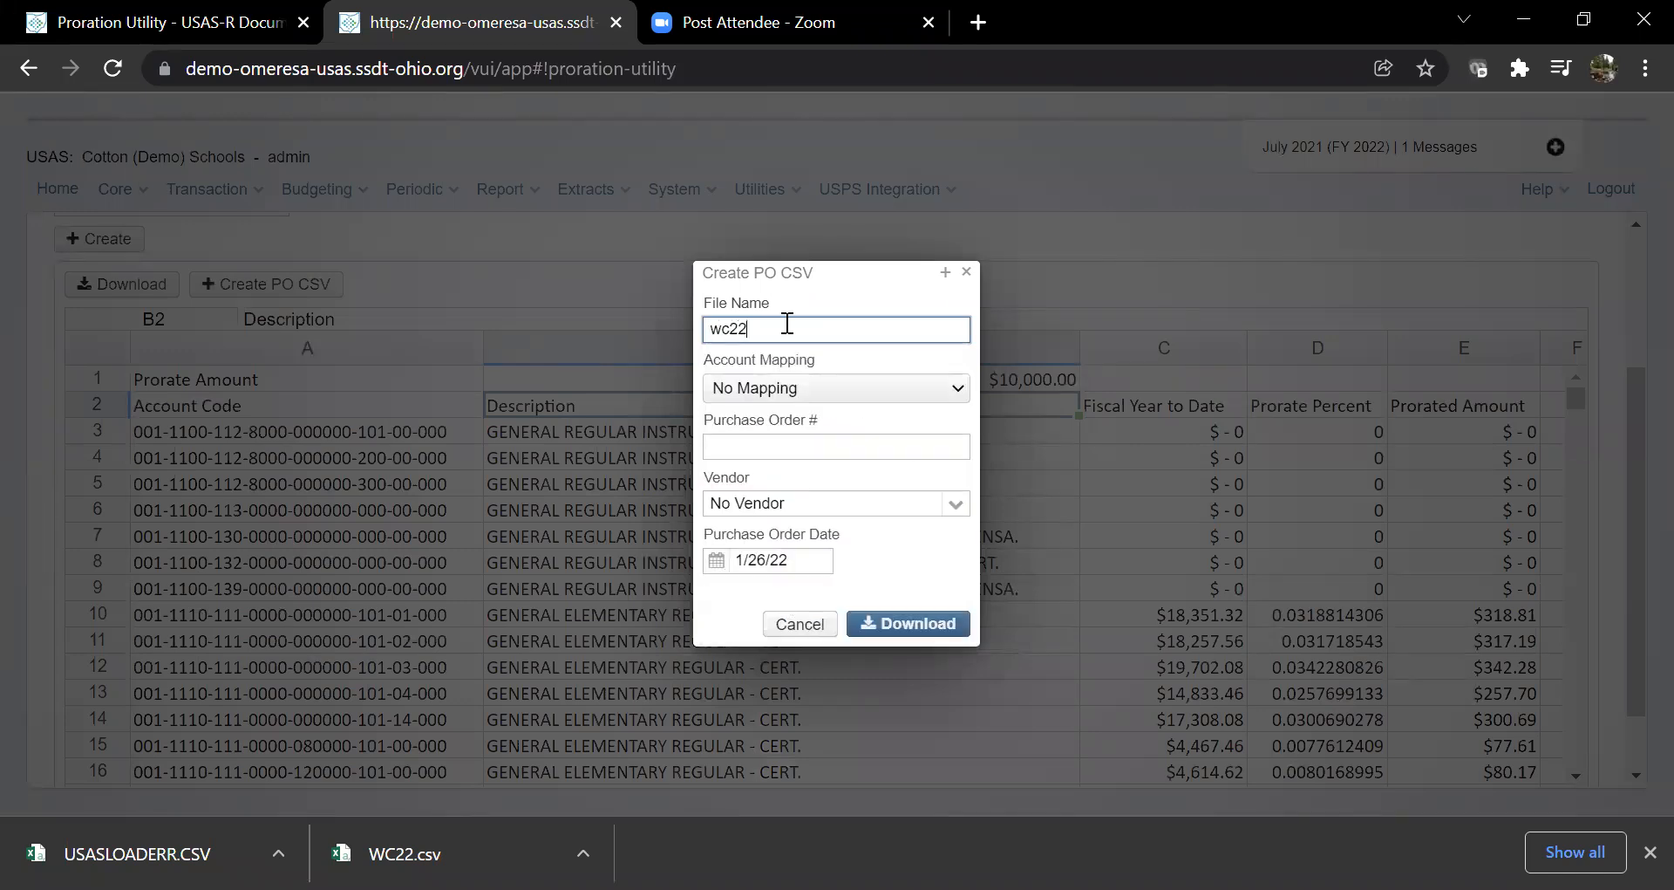
{"action": "left_click", "coordinate": [882, 386]}
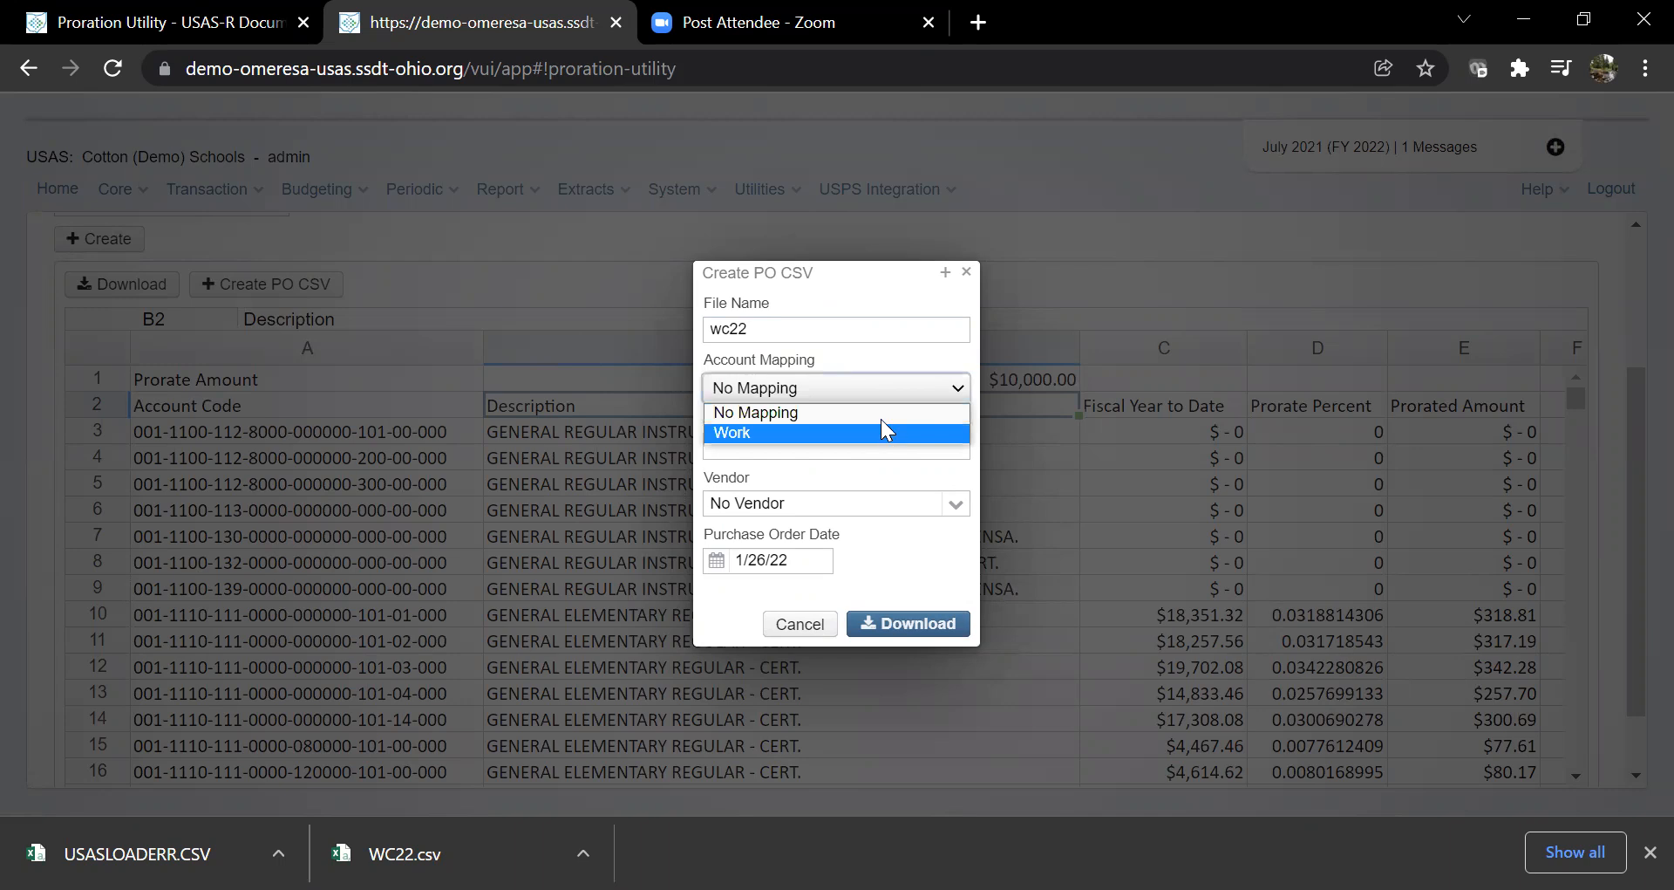
{"action": "left_click", "coordinate": [881, 416]}
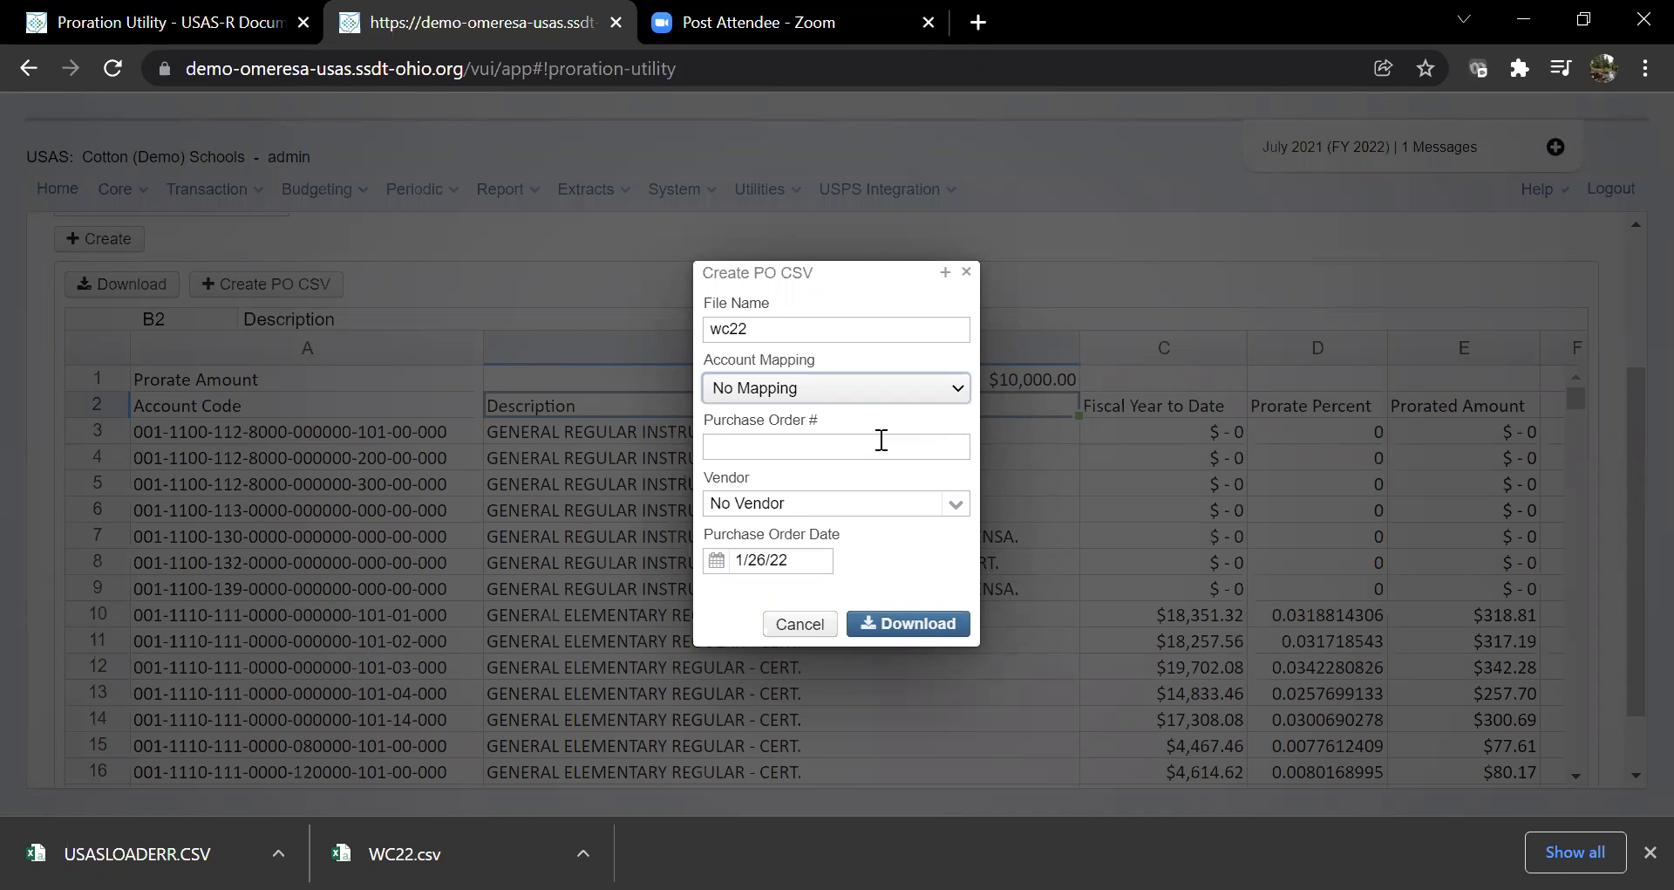
Choose the vendor listed just before Baden Insurance for the PO CSV
{"action": "left_click", "coordinate": [955, 504]}
{"action": "key", "text": "Up"}
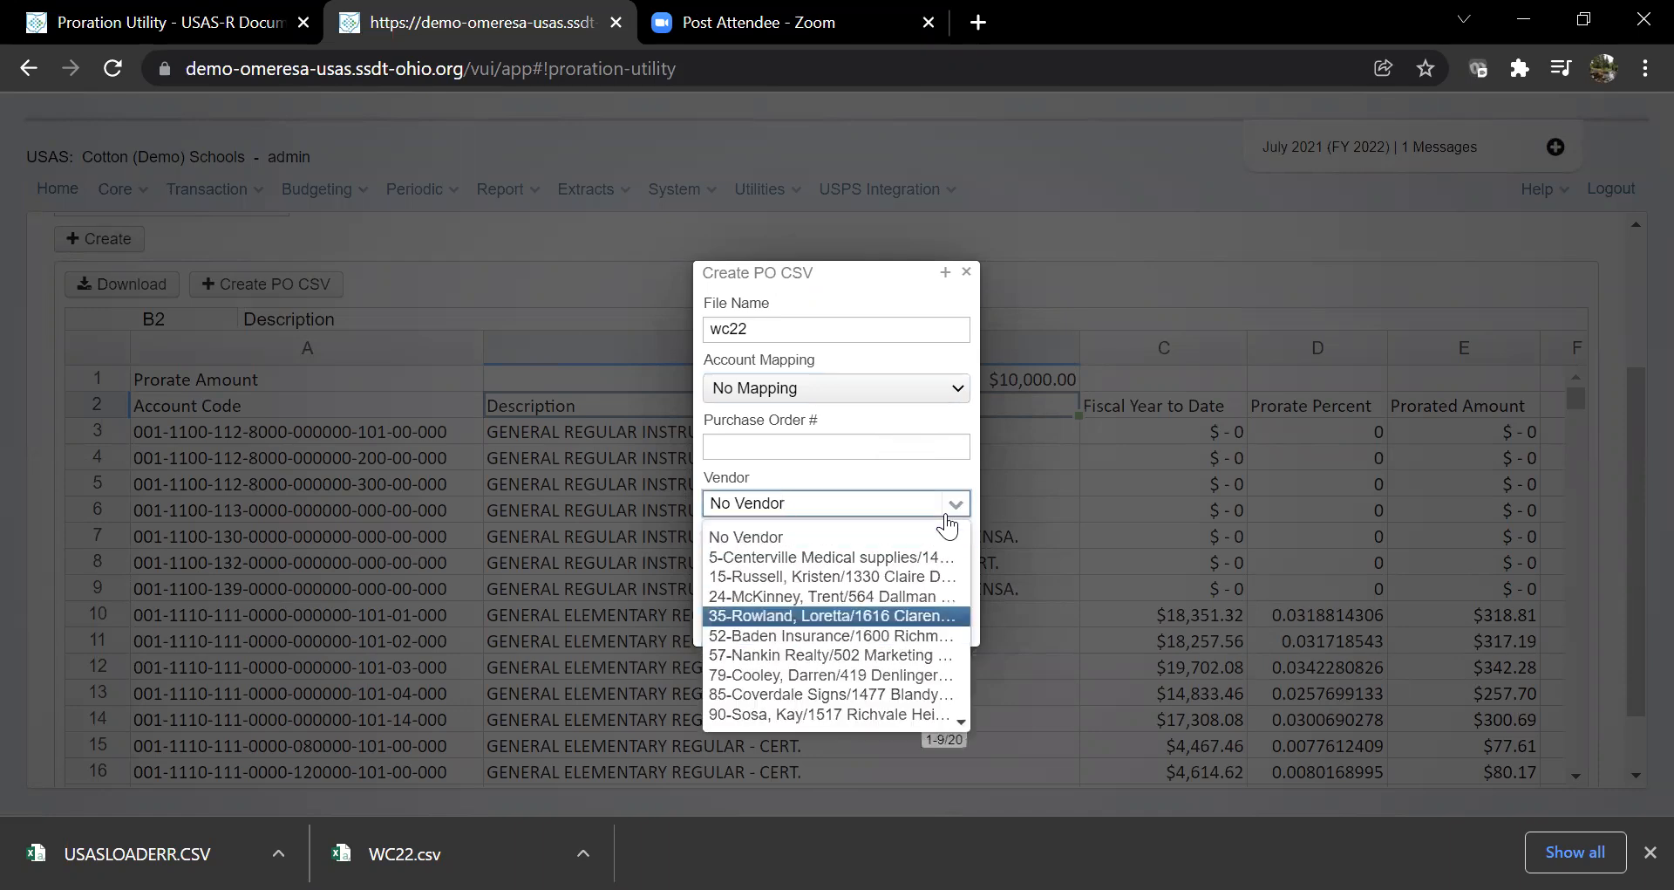
{"action": "key", "text": "Return"}
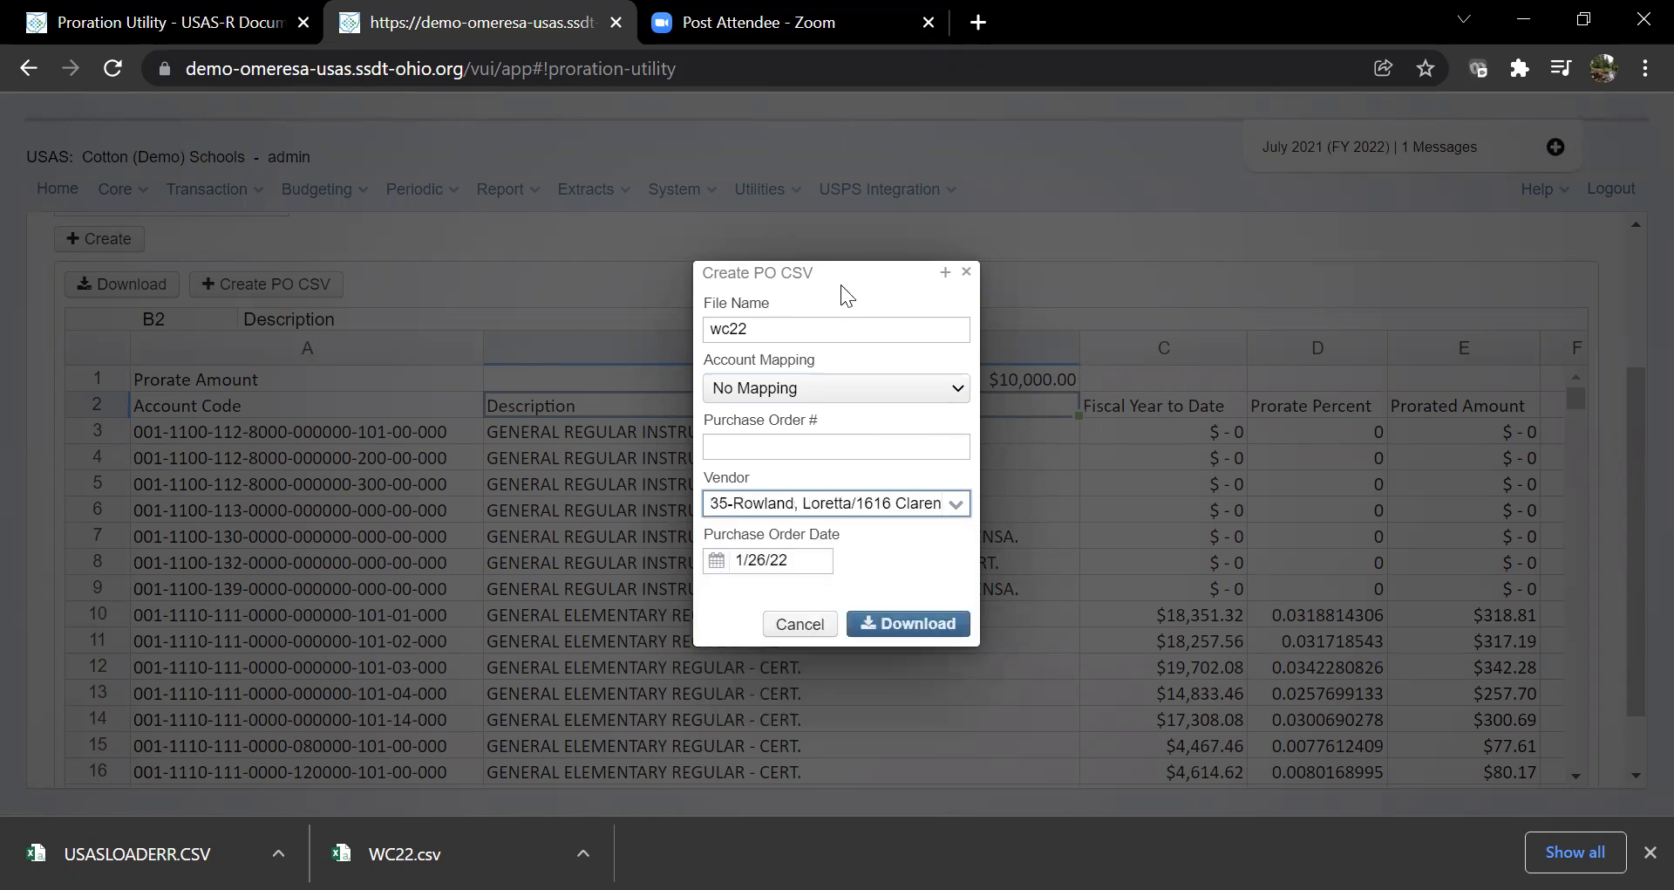
Set the purchase order date to 7/1/22, download the PO CSV, and close its dialog
{"action": "left_click_drag", "start_coordinate": [837, 279], "coordinate": [838, 211]}
{"action": "left_click_drag", "start_coordinate": [812, 495], "coordinate": [691, 495]}
{"action": "type", "text": "7/1/22"}
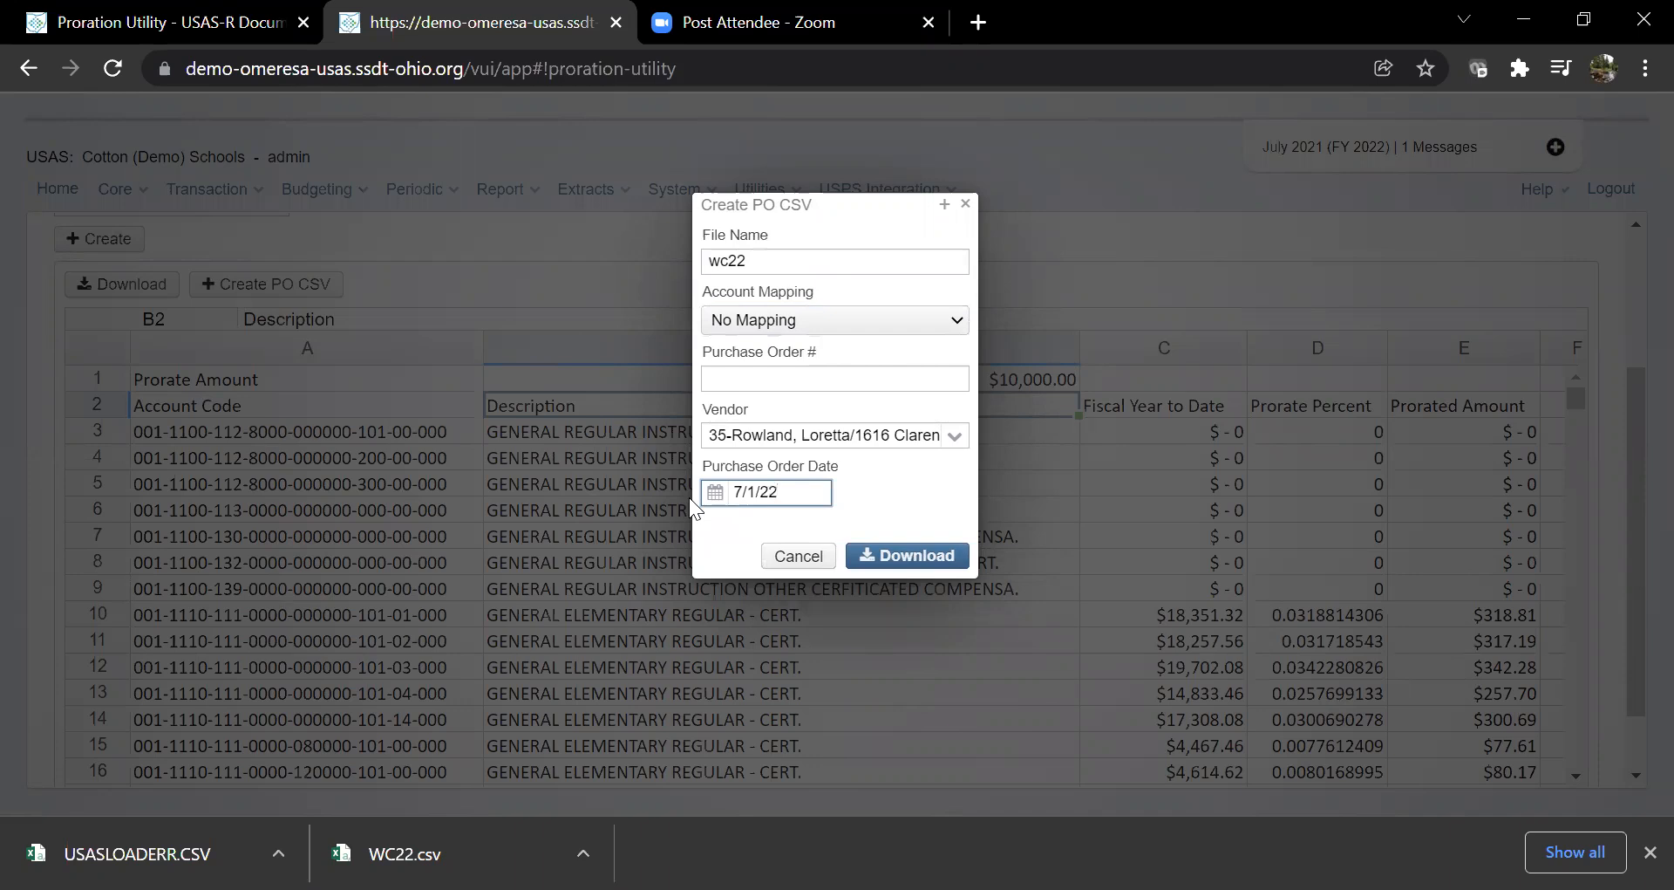
{"action": "key", "text": "BackSpace"}
{"action": "type", "text": "3"}
{"action": "key", "text": "BackSpace"}
{"action": "type", "text": "2"}
{"action": "left_click", "coordinate": [958, 556]}
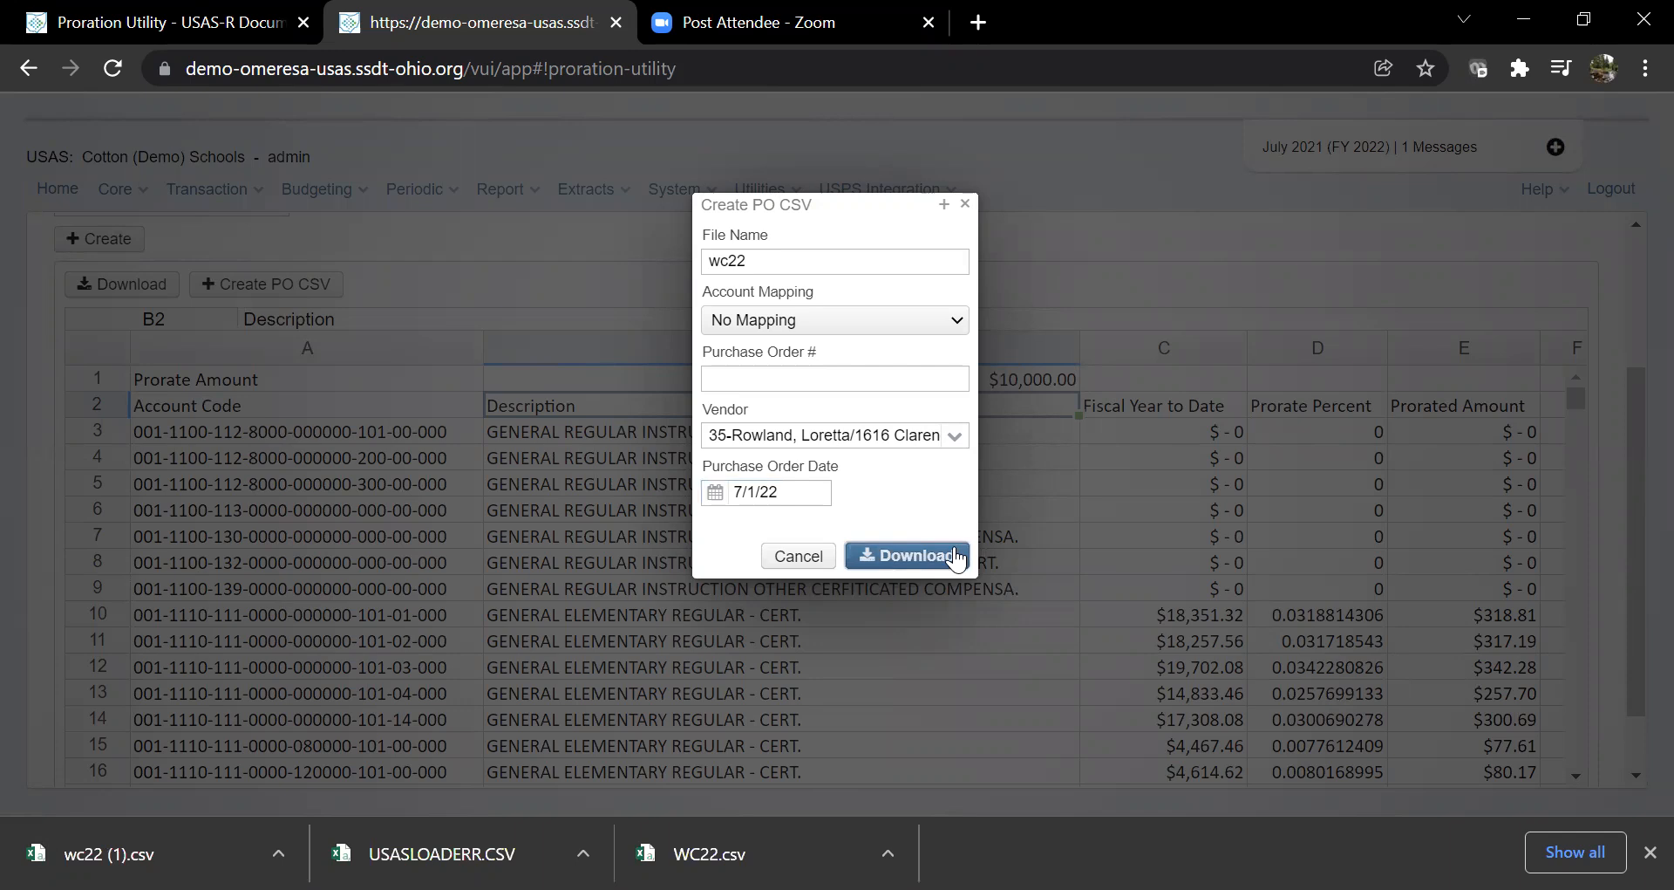
{"action": "left_click", "coordinate": [962, 207]}
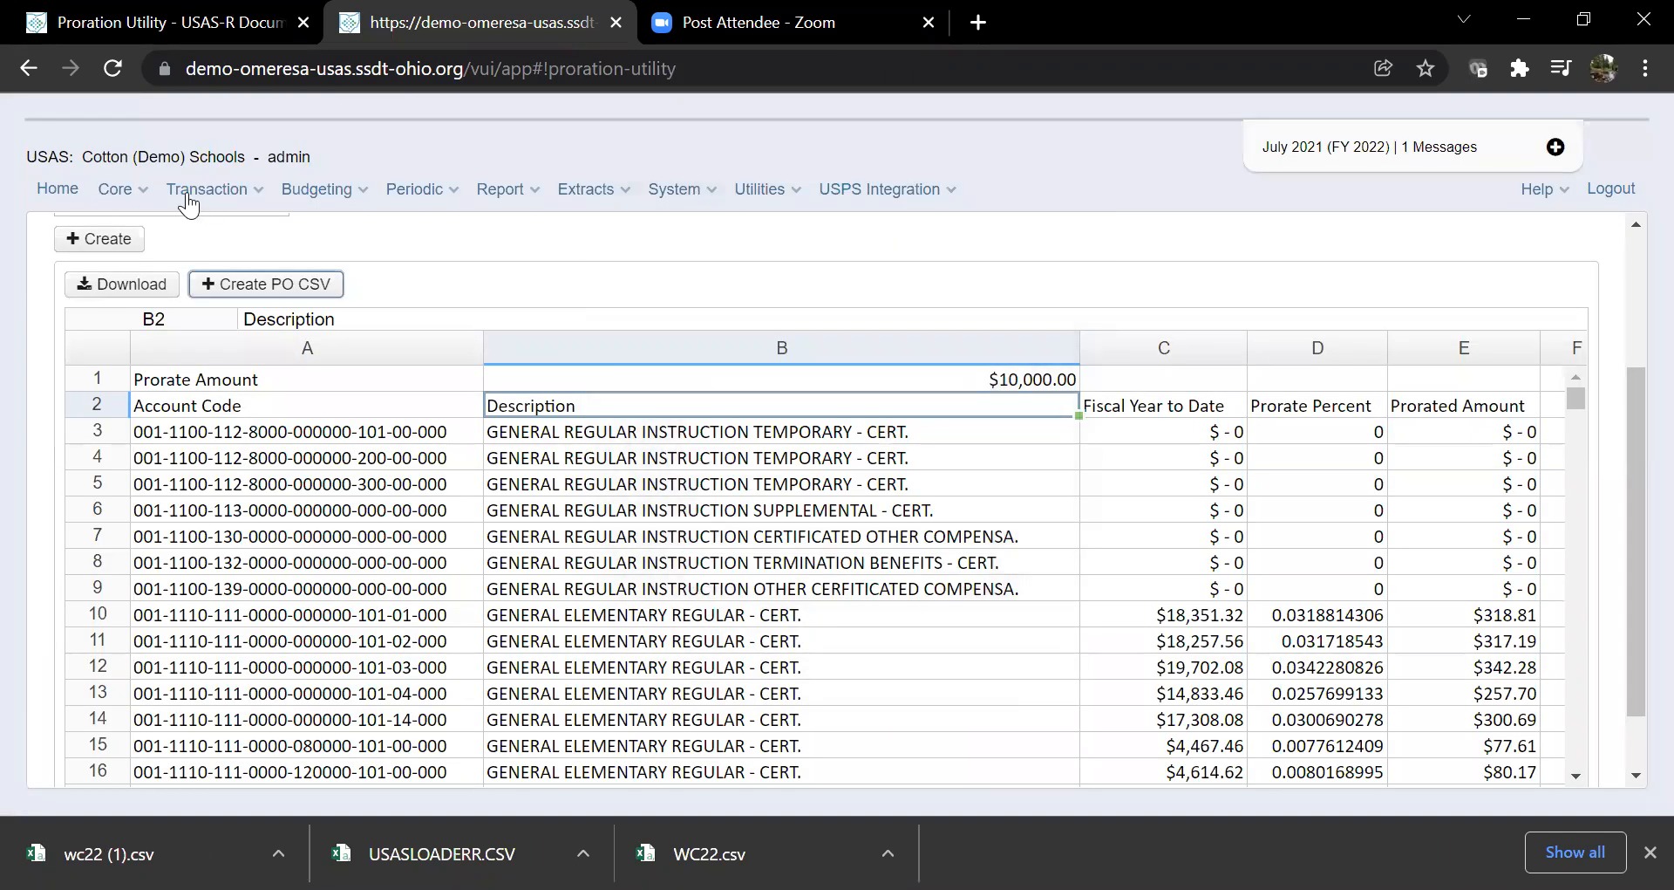
Go to the purchase order transactions and try to import the prorated PO file wc22 (1).csv
{"action": "left_click", "coordinate": [190, 206]}
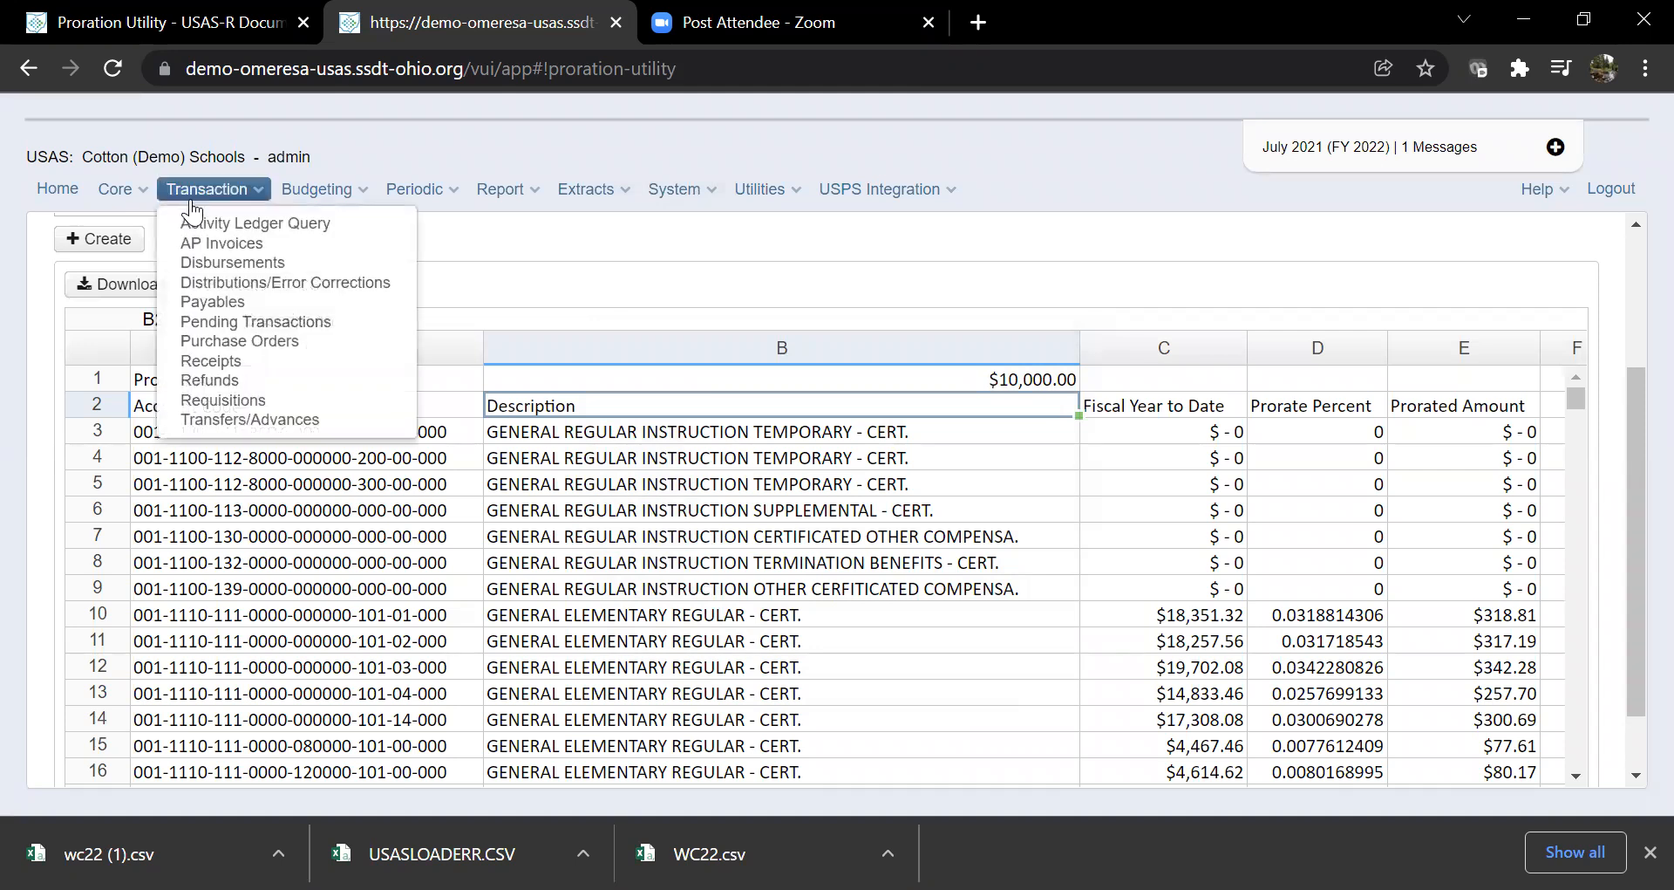
{"action": "left_click", "coordinate": [262, 340]}
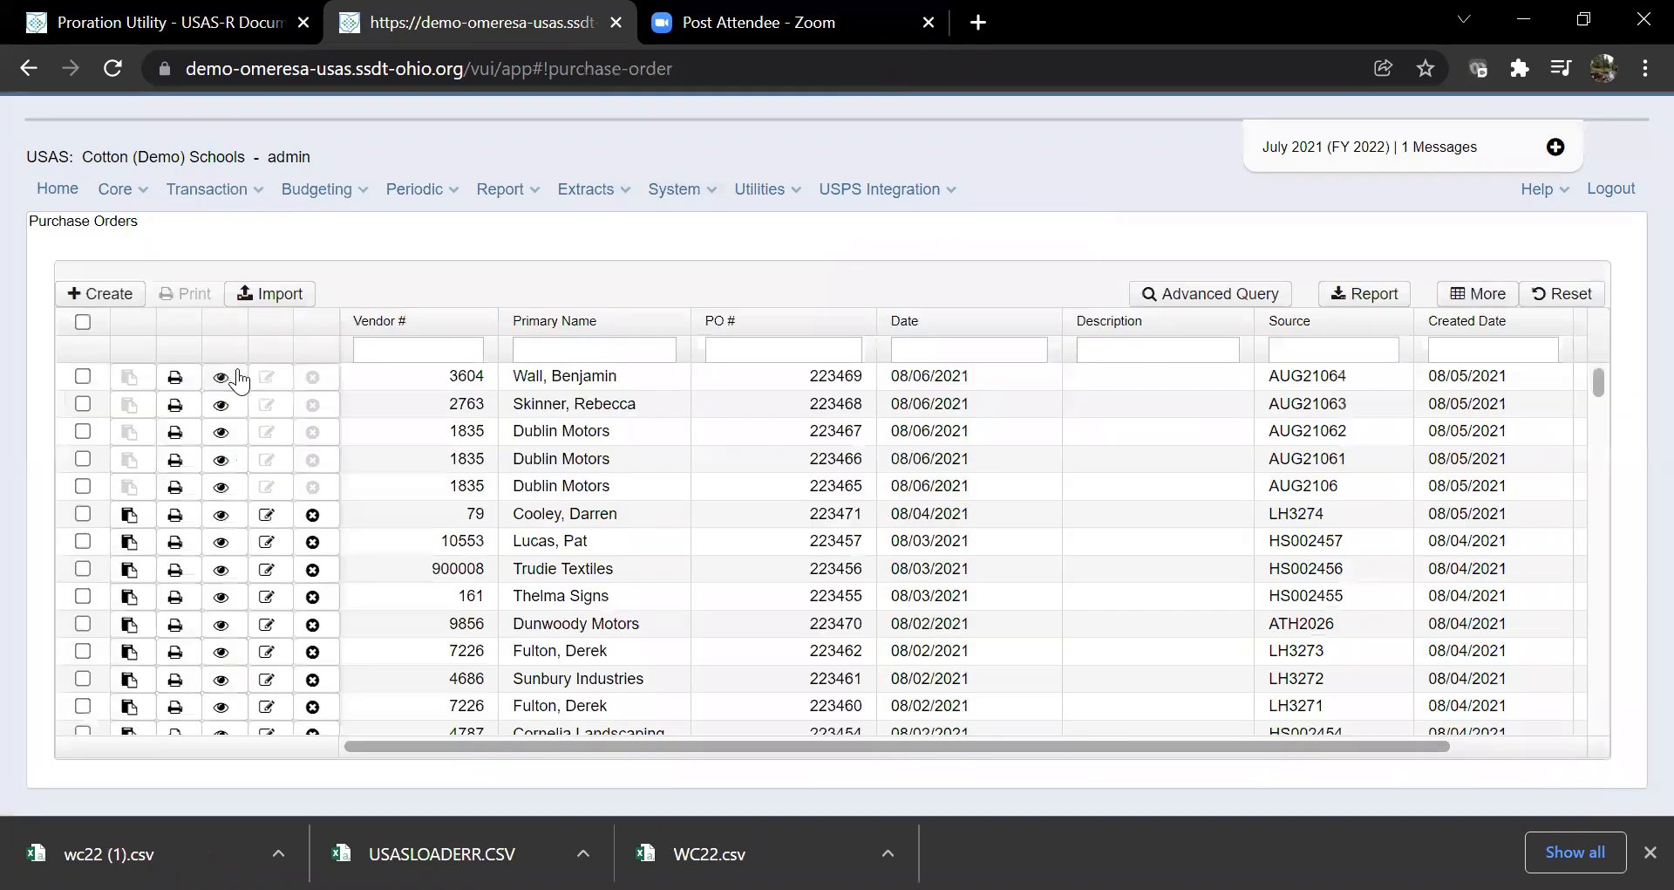
{"action": "left_click", "coordinate": [273, 297]}
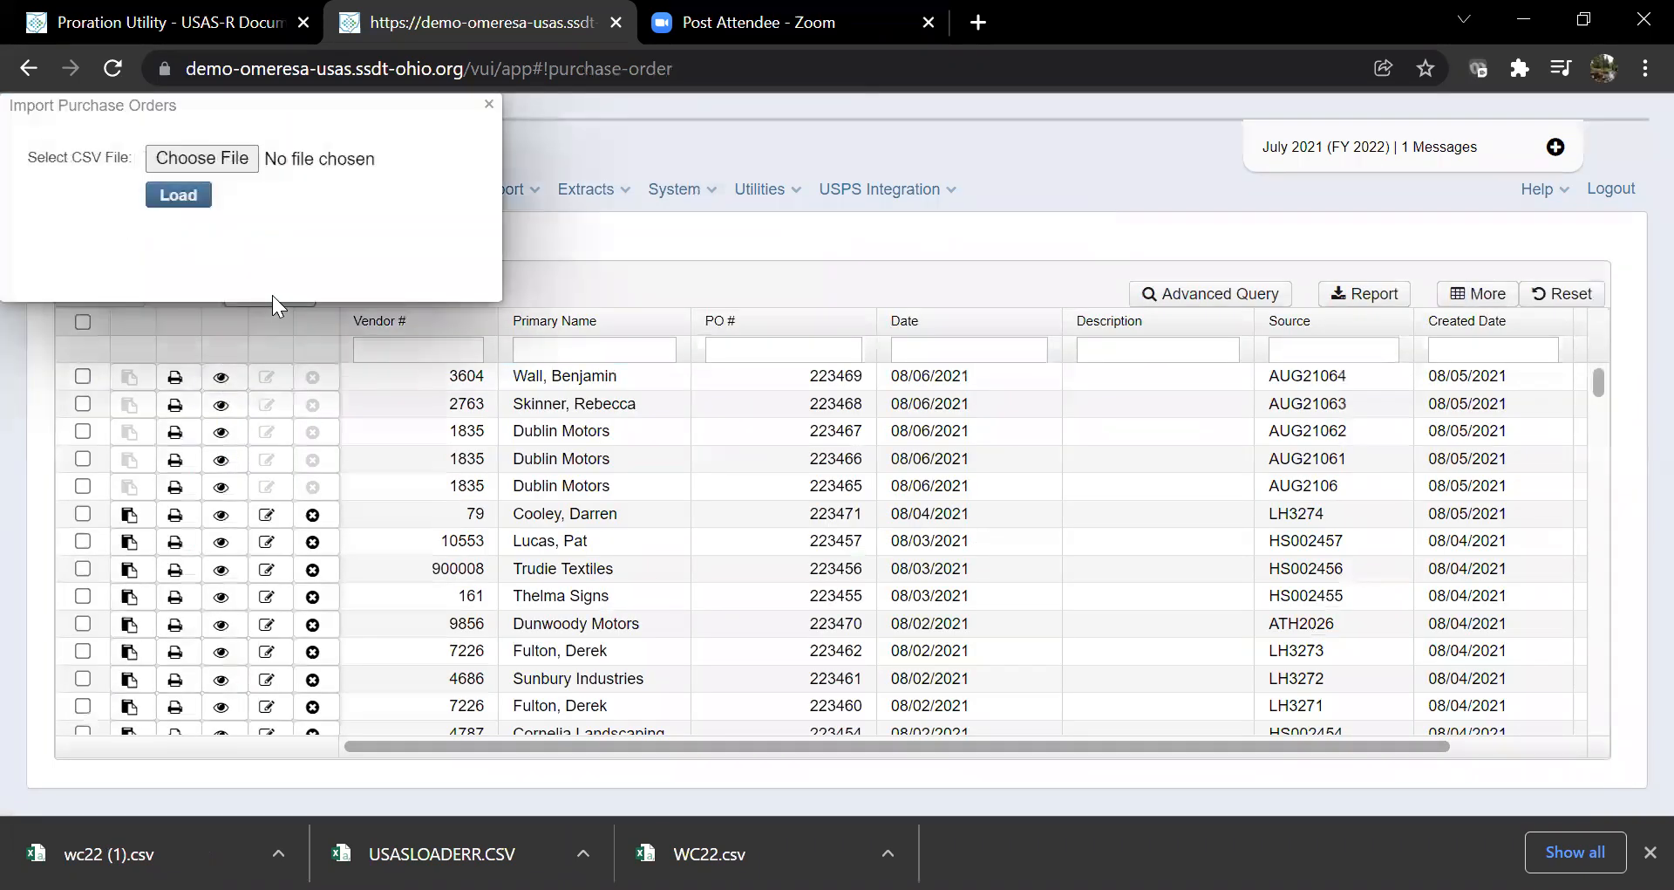
{"action": "left_click", "coordinate": [227, 162]}
{"action": "left_click", "coordinate": [332, 196]}
{"action": "key", "text": "Return"}
{"action": "left_click", "coordinate": [187, 208]}
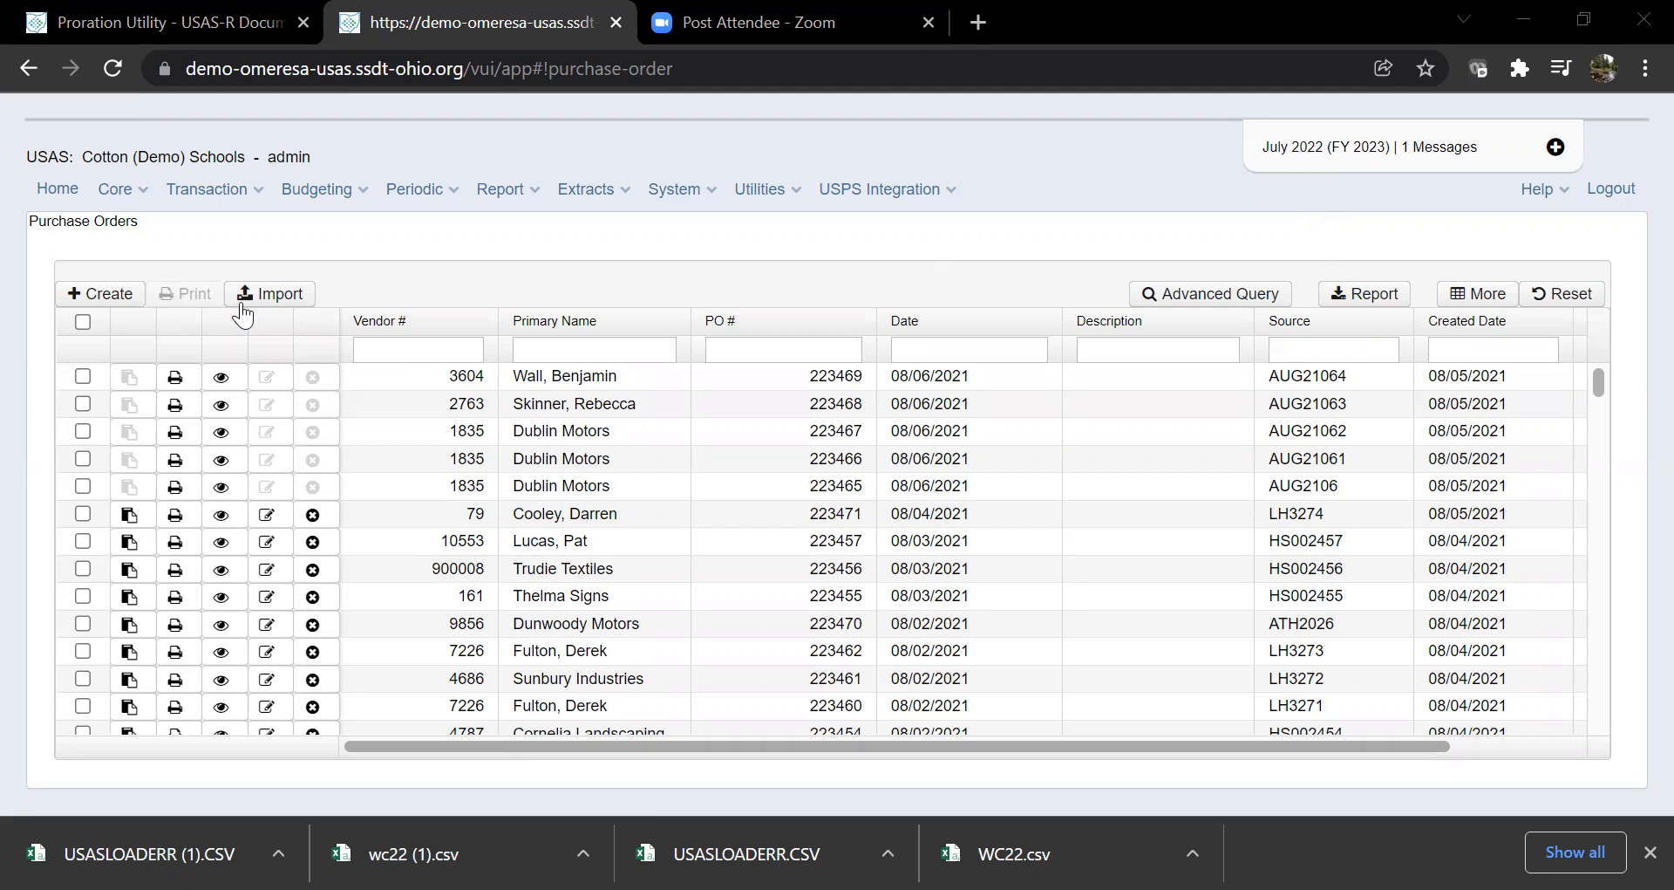
Import wc22 (1).csv into the purchase orders and close the import dialog
{"action": "left_click", "coordinate": [290, 296]}
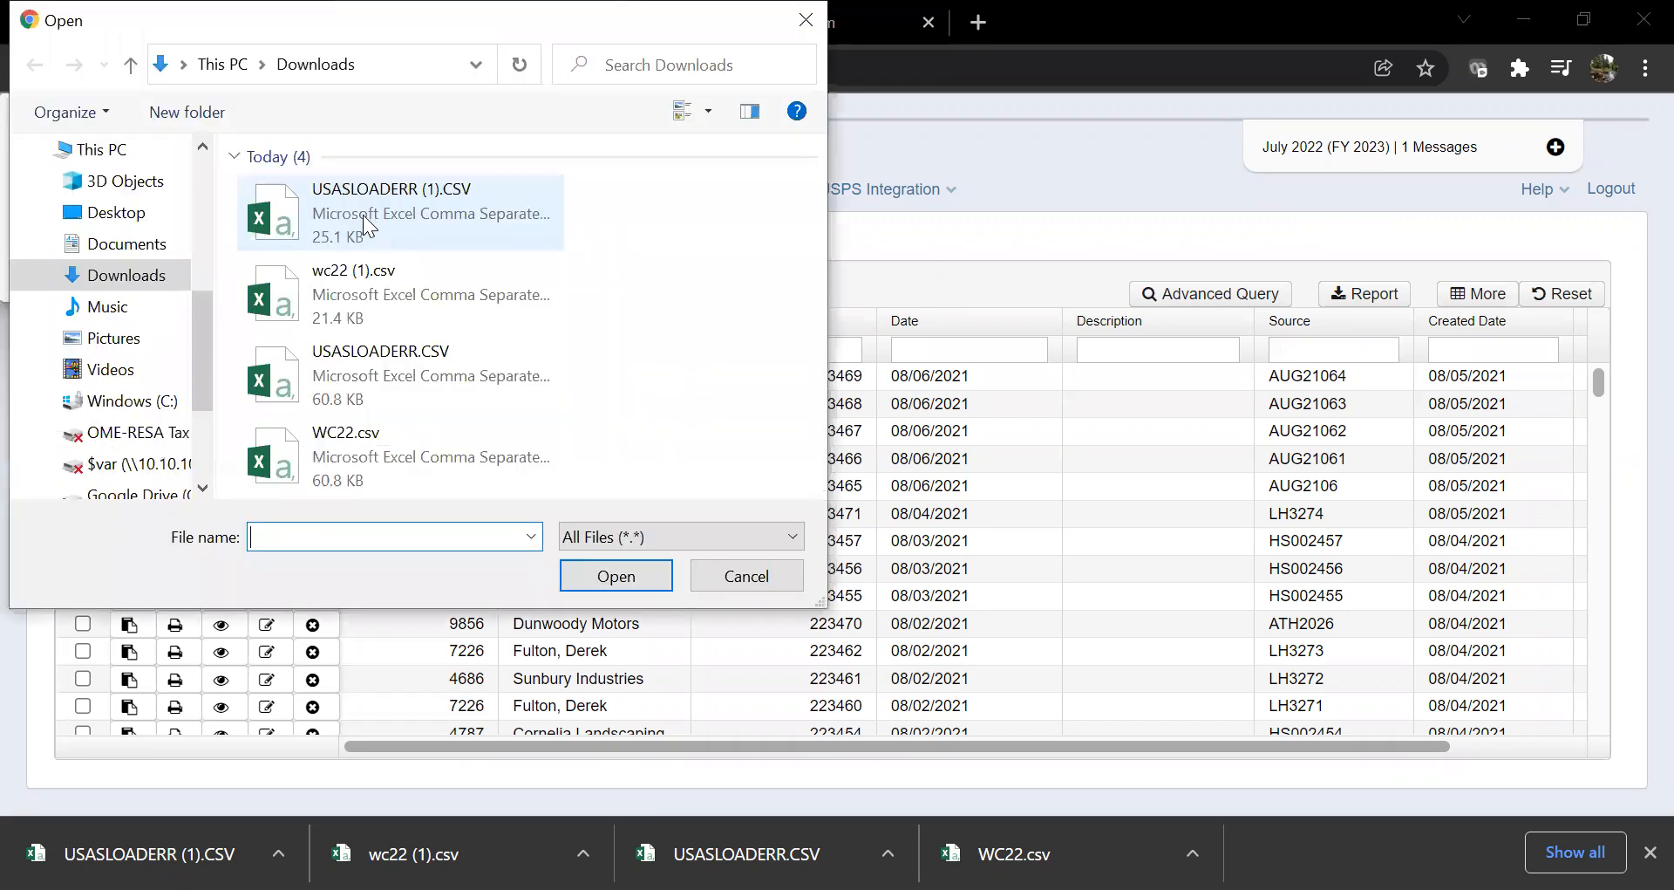
{"action": "double_click", "coordinate": [410, 279]}
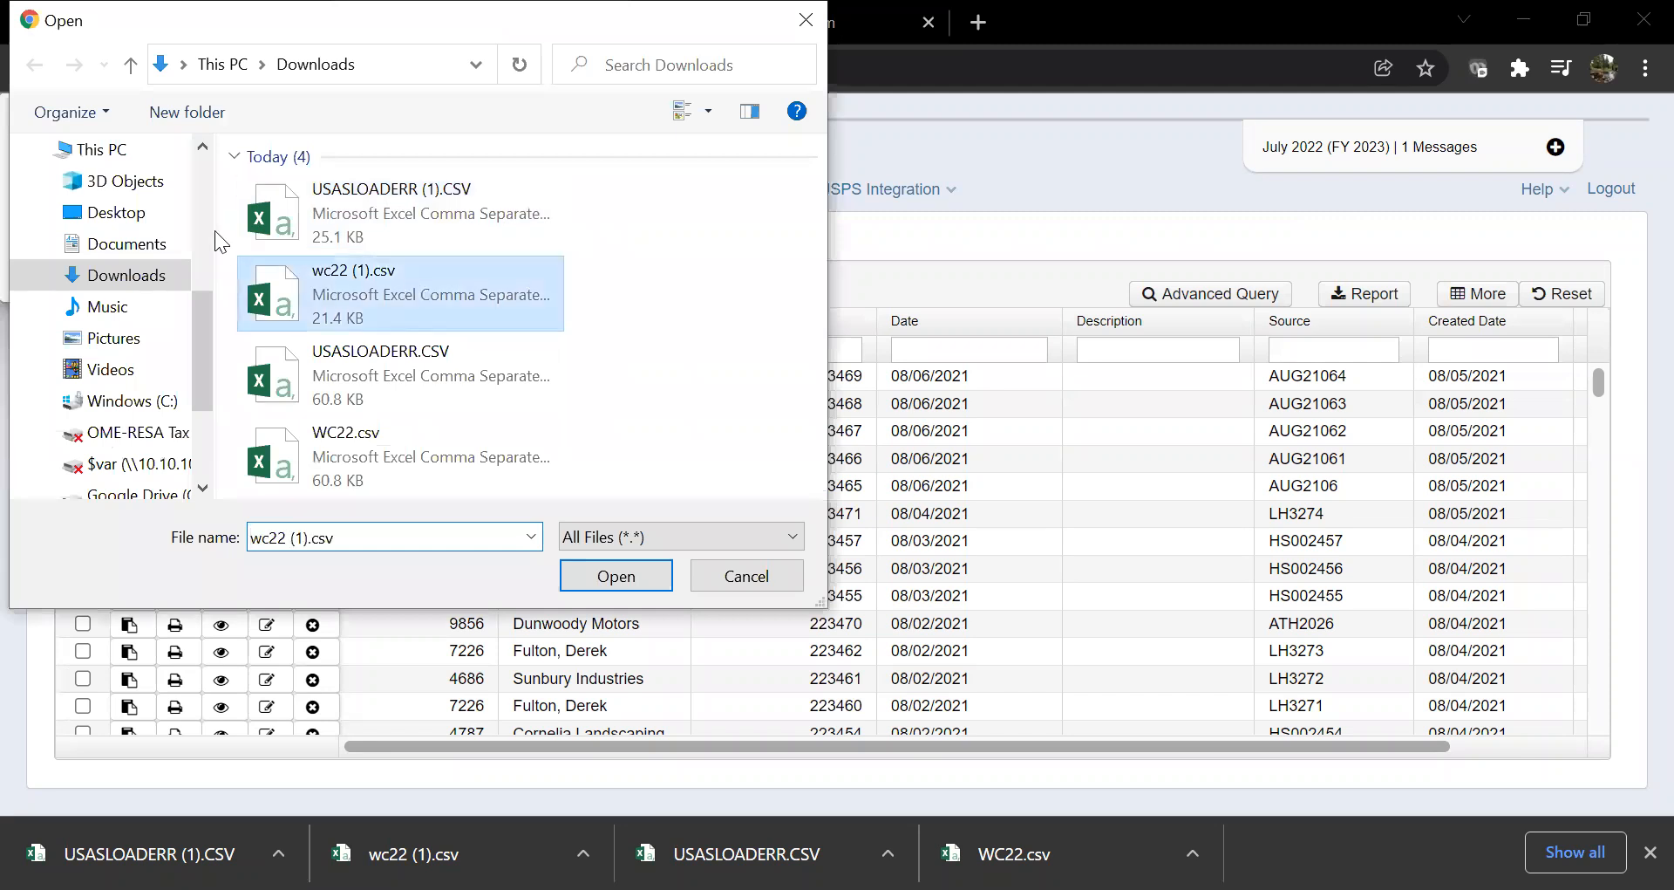
{"action": "left_click", "coordinate": [178, 200]}
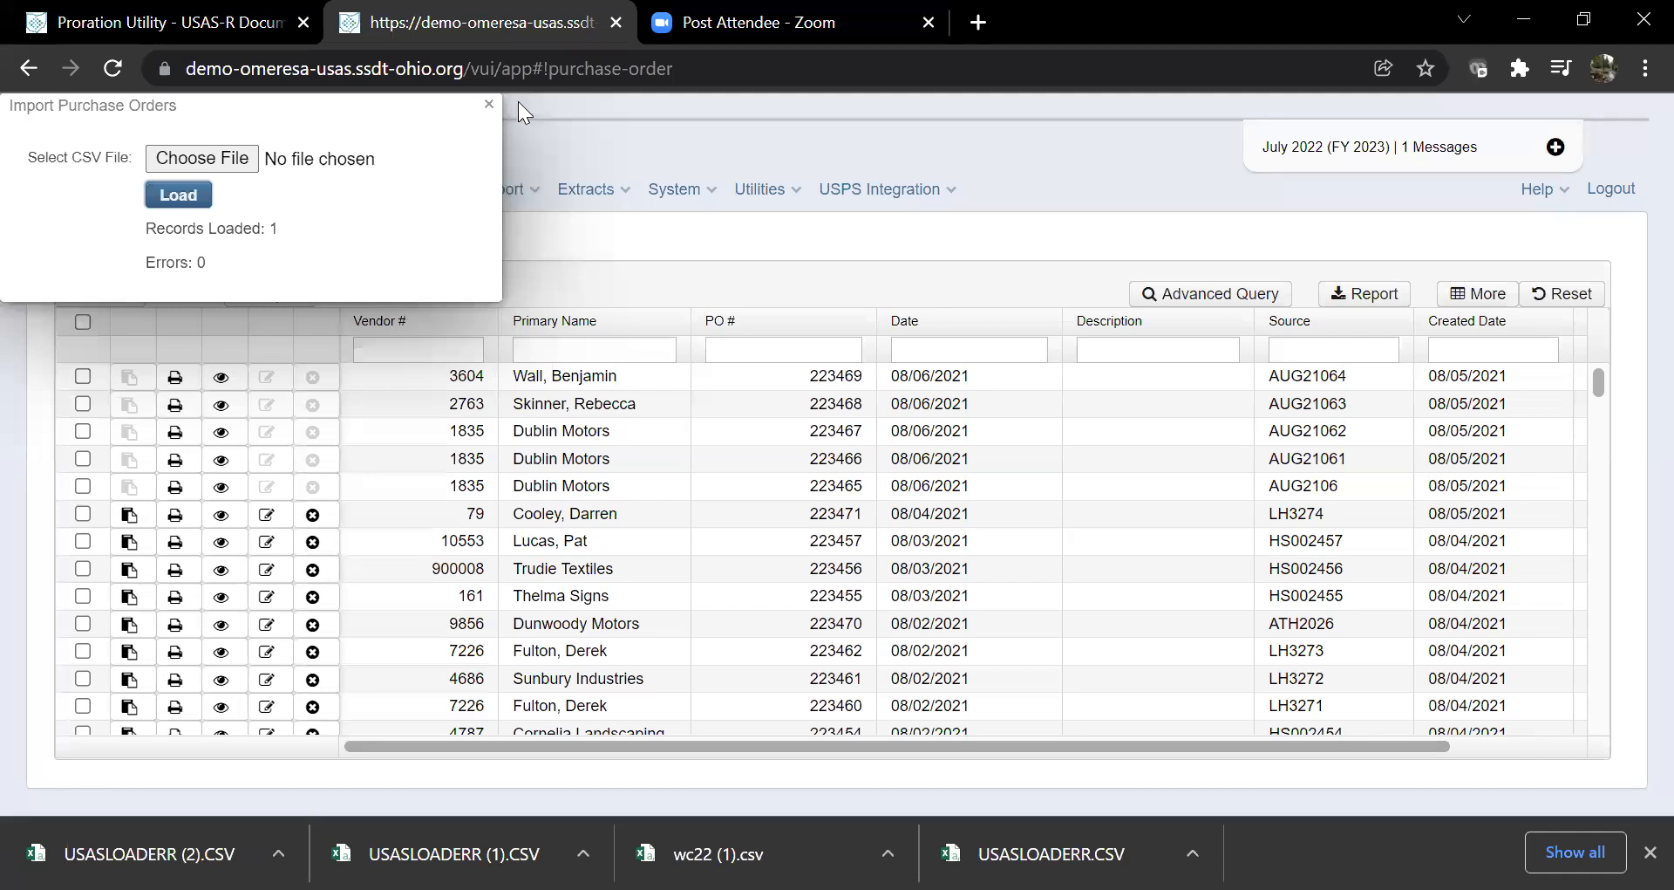
{"action": "left_click", "coordinate": [489, 104]}
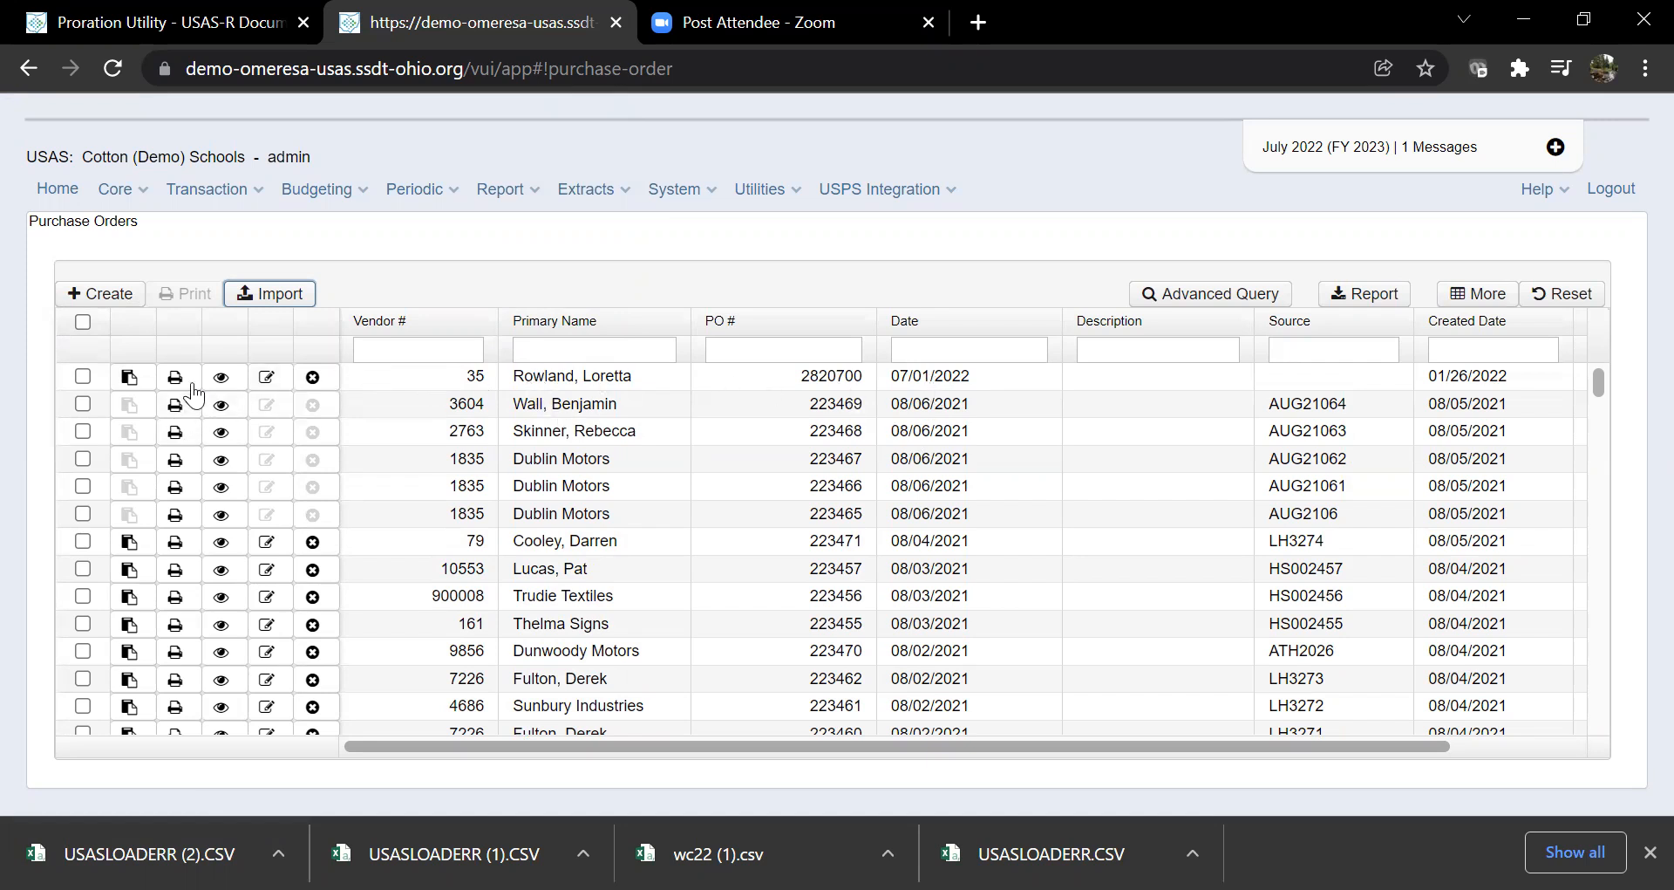
Open the imported 07/01/2022 purchase order for editing and examine its header fields, total amounts, and line items with their charge accounts
{"action": "left_click", "coordinate": [268, 377]}
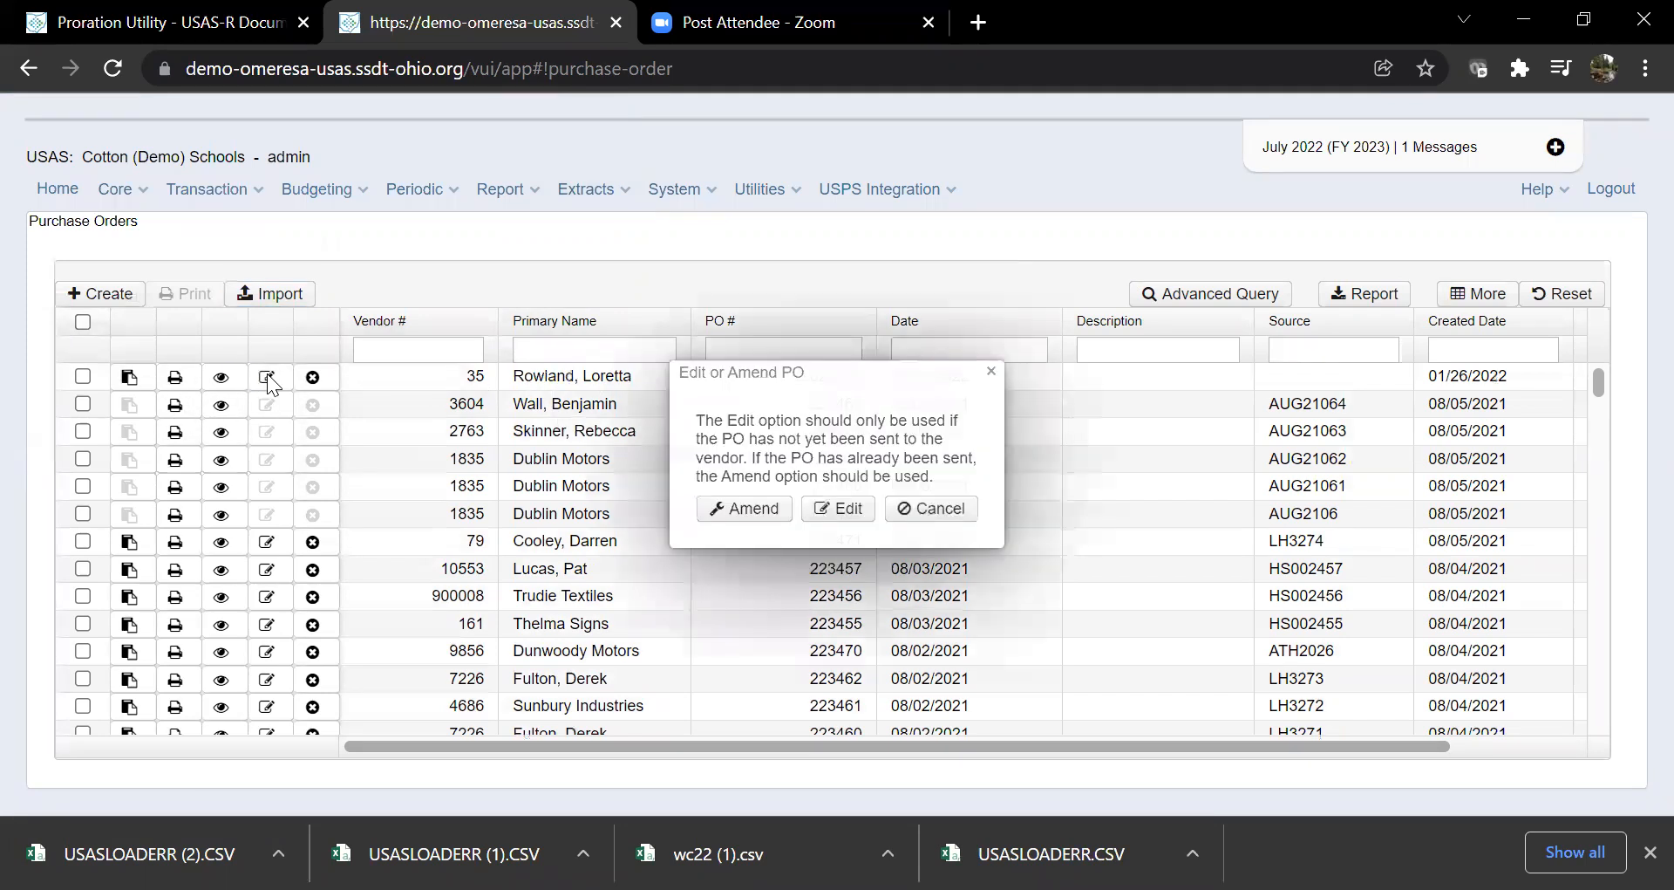
{"action": "left_click", "coordinate": [823, 515]}
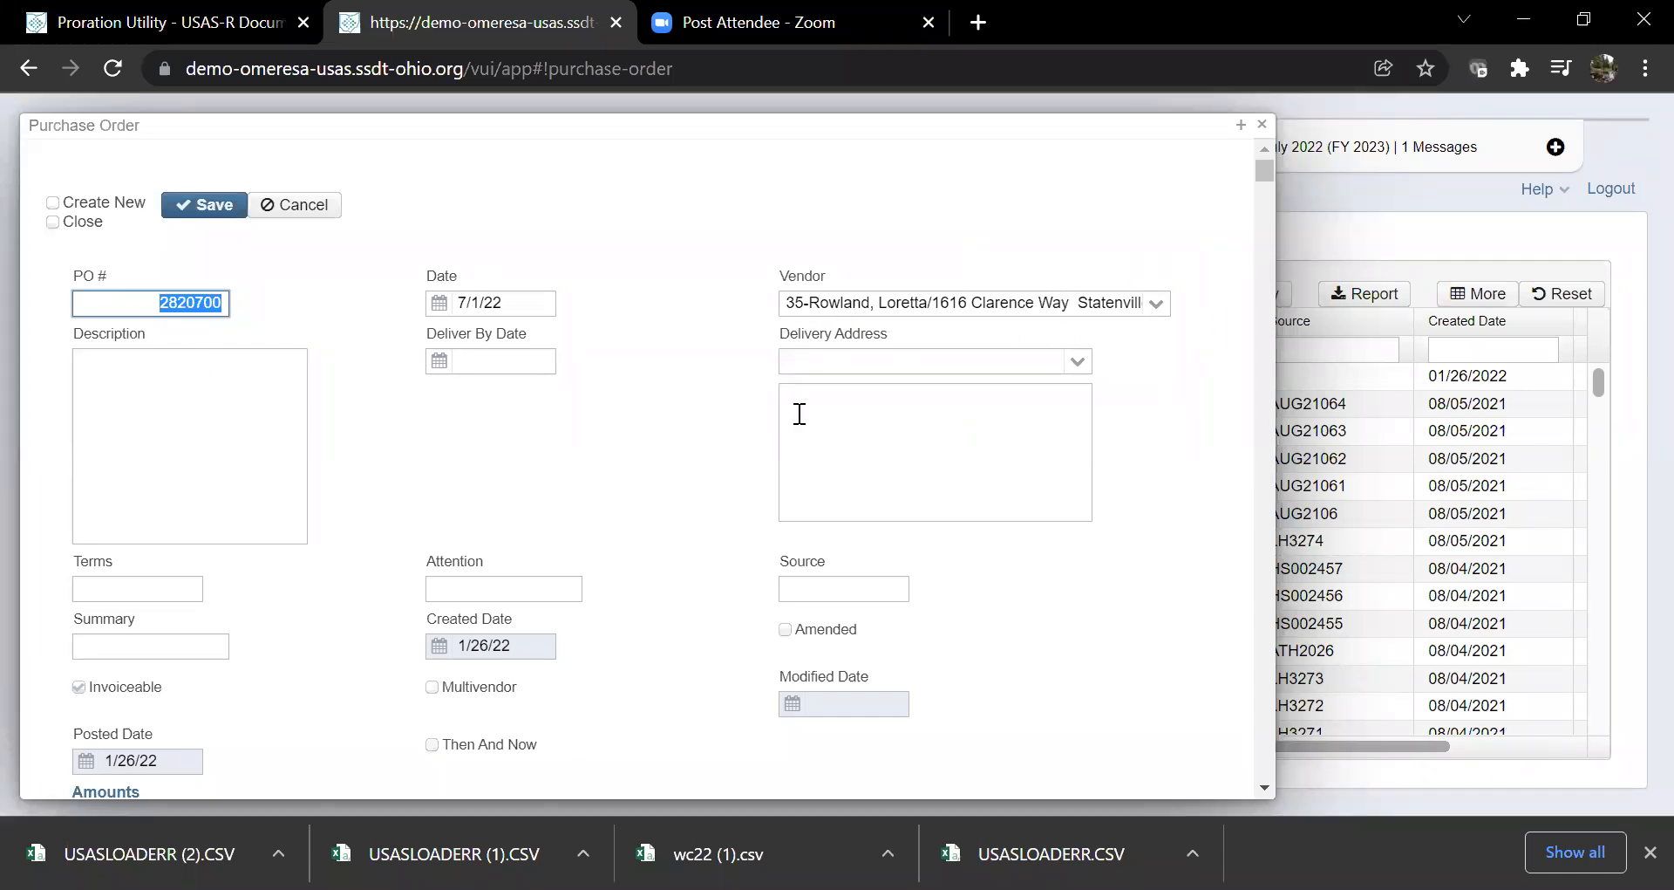
{"action": "scroll", "coordinate": [403, 401], "scroll_direction": "down", "scroll_amount": 5}
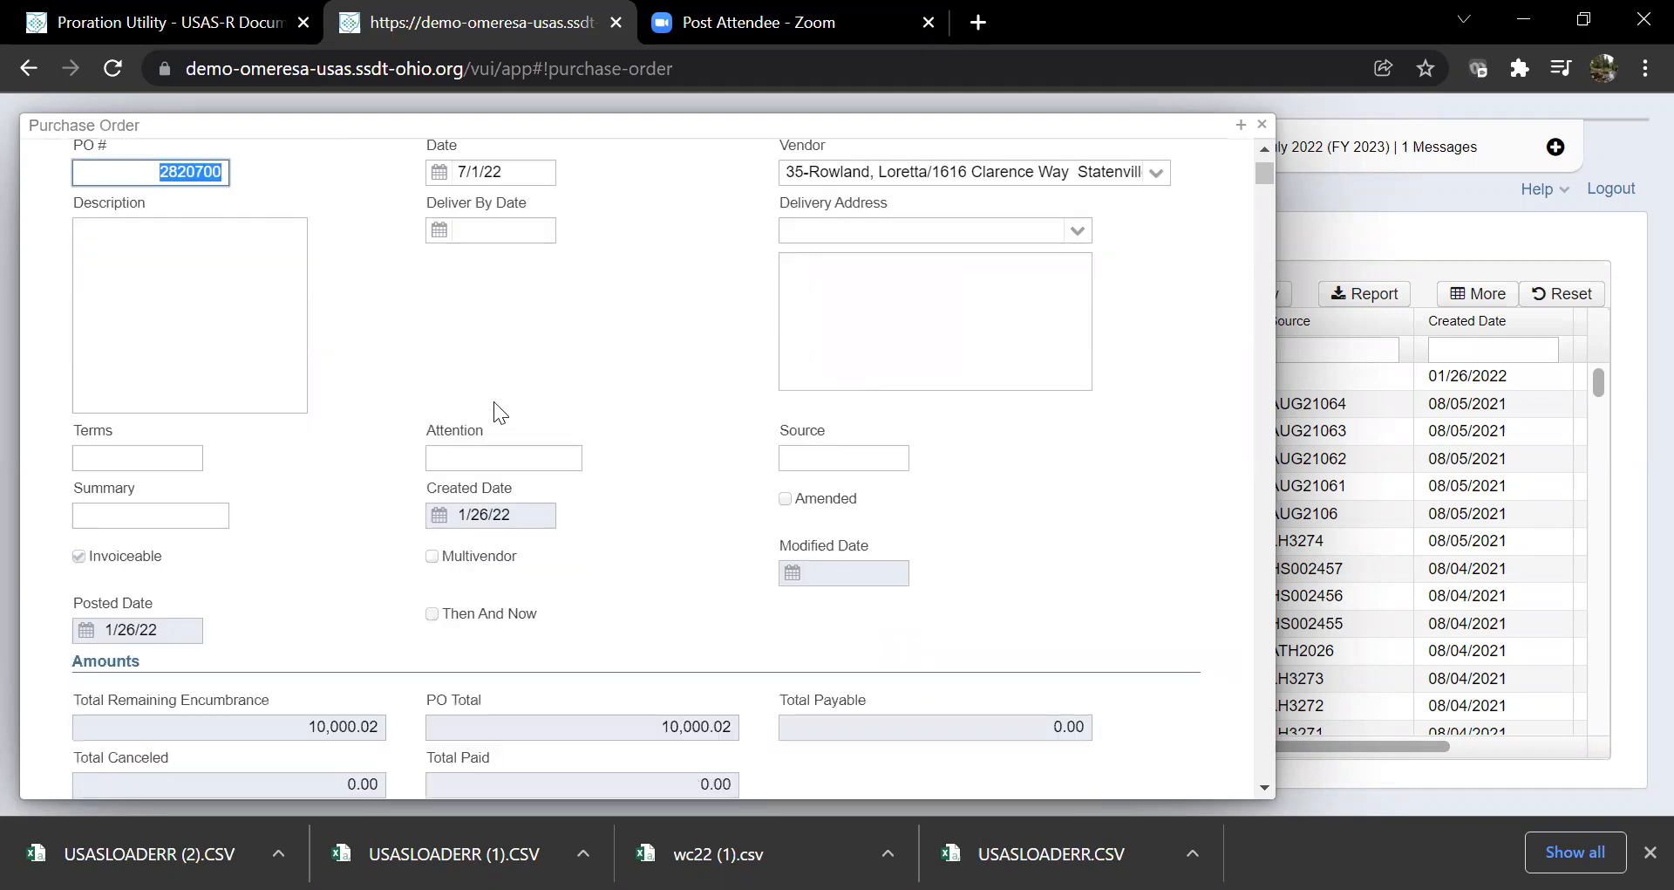
{"action": "scroll", "coordinate": [516, 403], "scroll_direction": "down", "scroll_amount": 3}
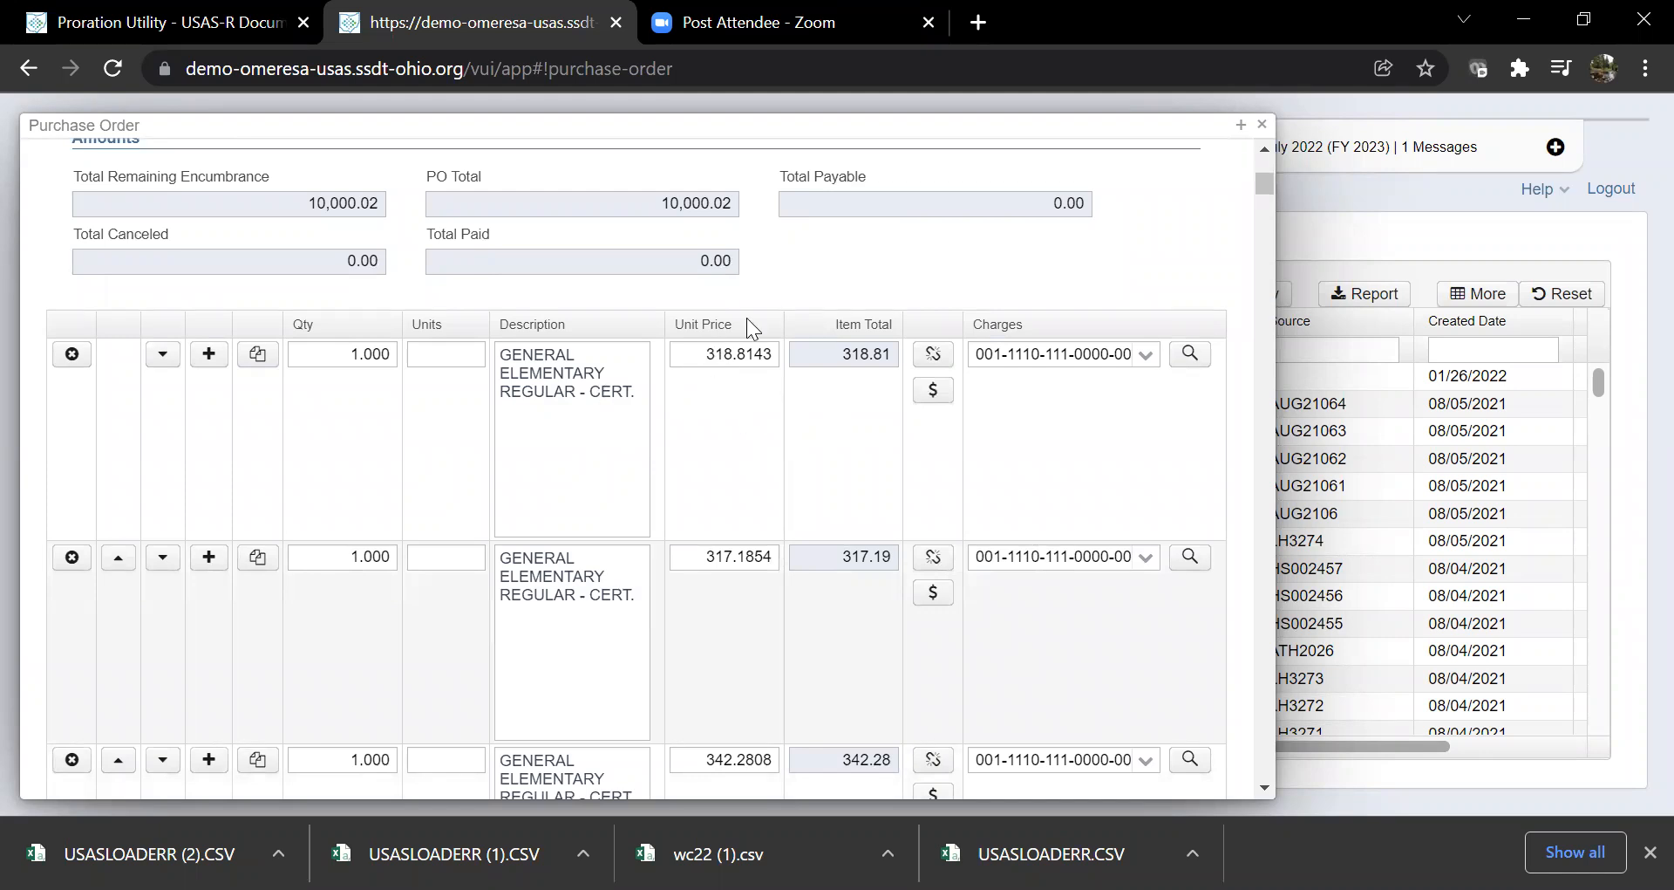
{"action": "scroll", "coordinate": [747, 317], "scroll_direction": "down", "scroll_amount": 5}
{"action": "scroll", "coordinate": [747, 328], "scroll_direction": "down", "scroll_amount": 4}
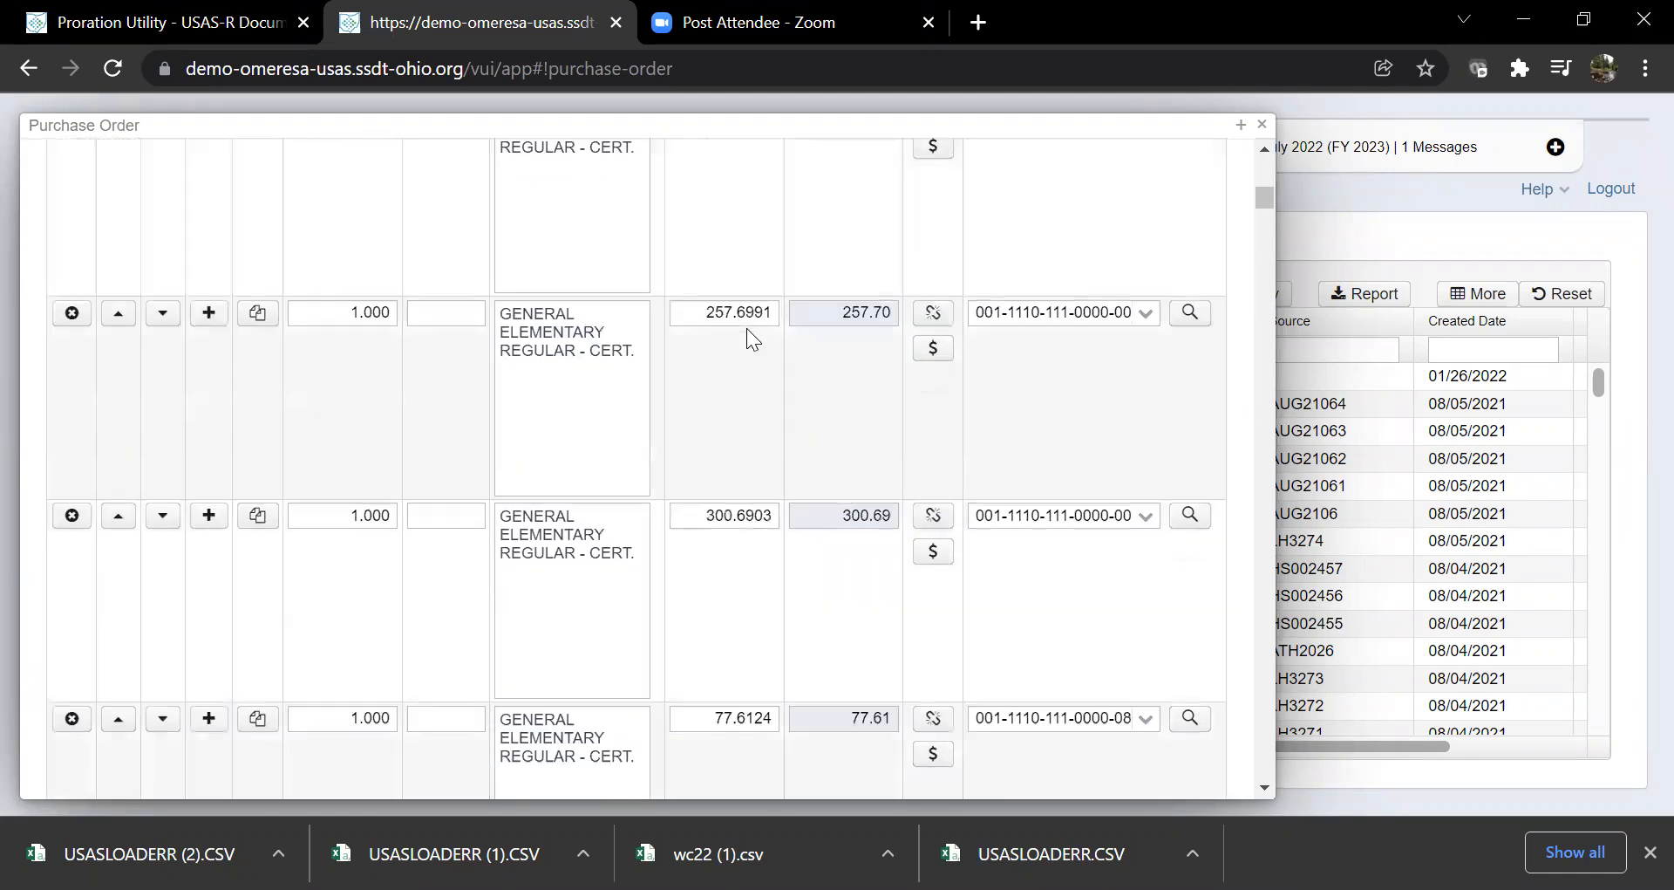
{"action": "scroll", "coordinate": [750, 342], "scroll_direction": "up", "scroll_amount": 11}
{"action": "scroll", "coordinate": [820, 541], "scroll_direction": "down", "scroll_amount": 2}
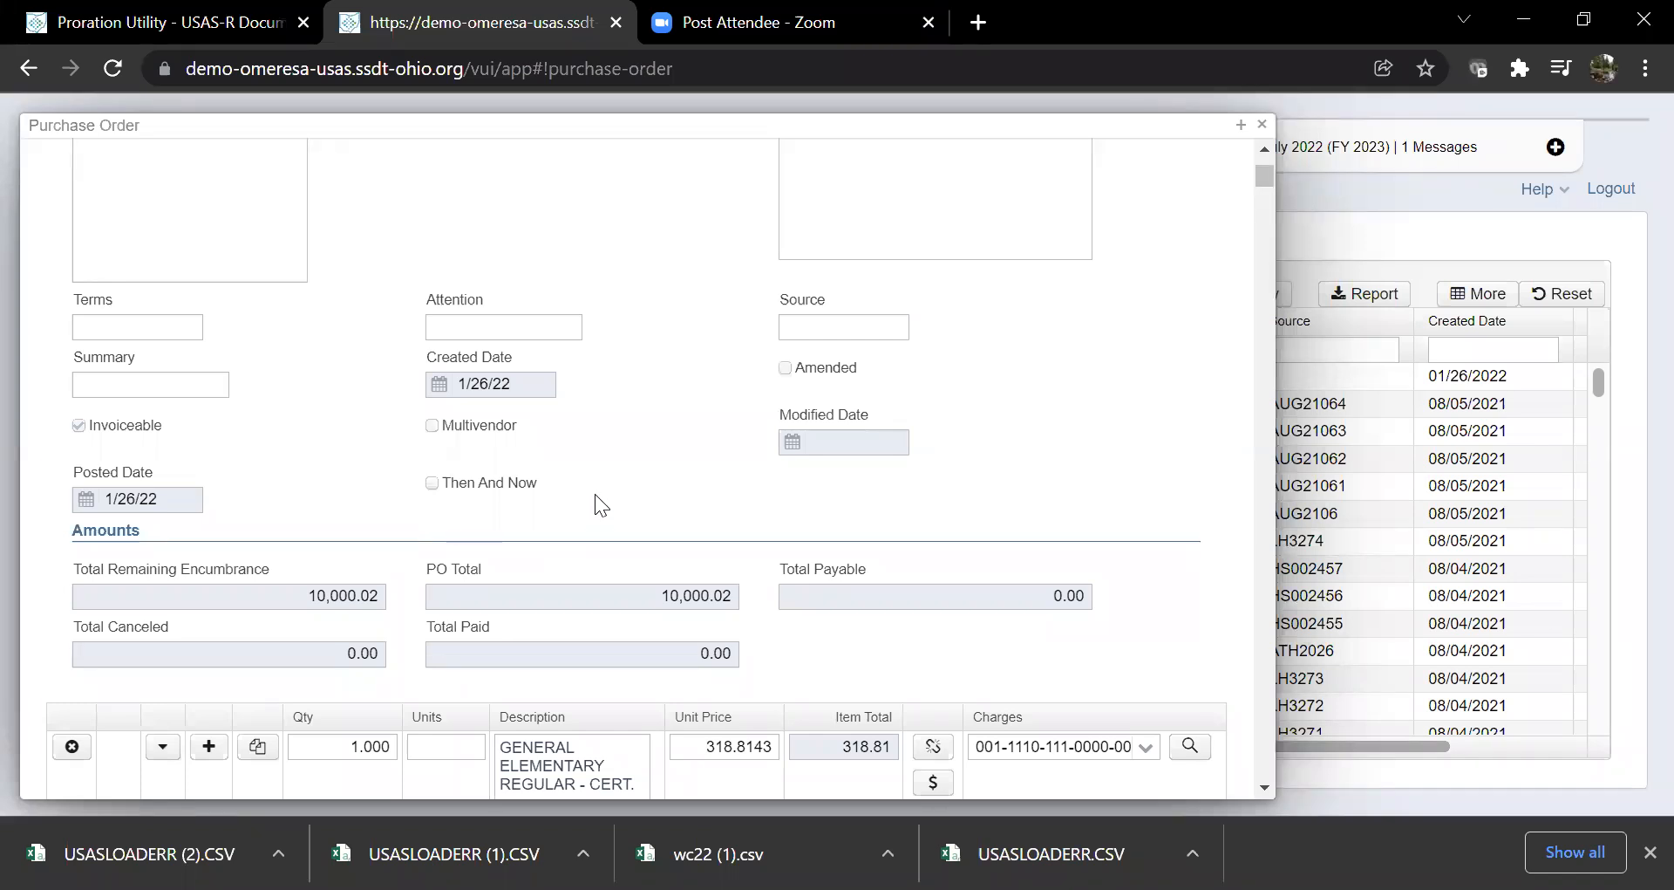
{"action": "scroll", "coordinate": [663, 490], "scroll_direction": "down", "scroll_amount": 3}
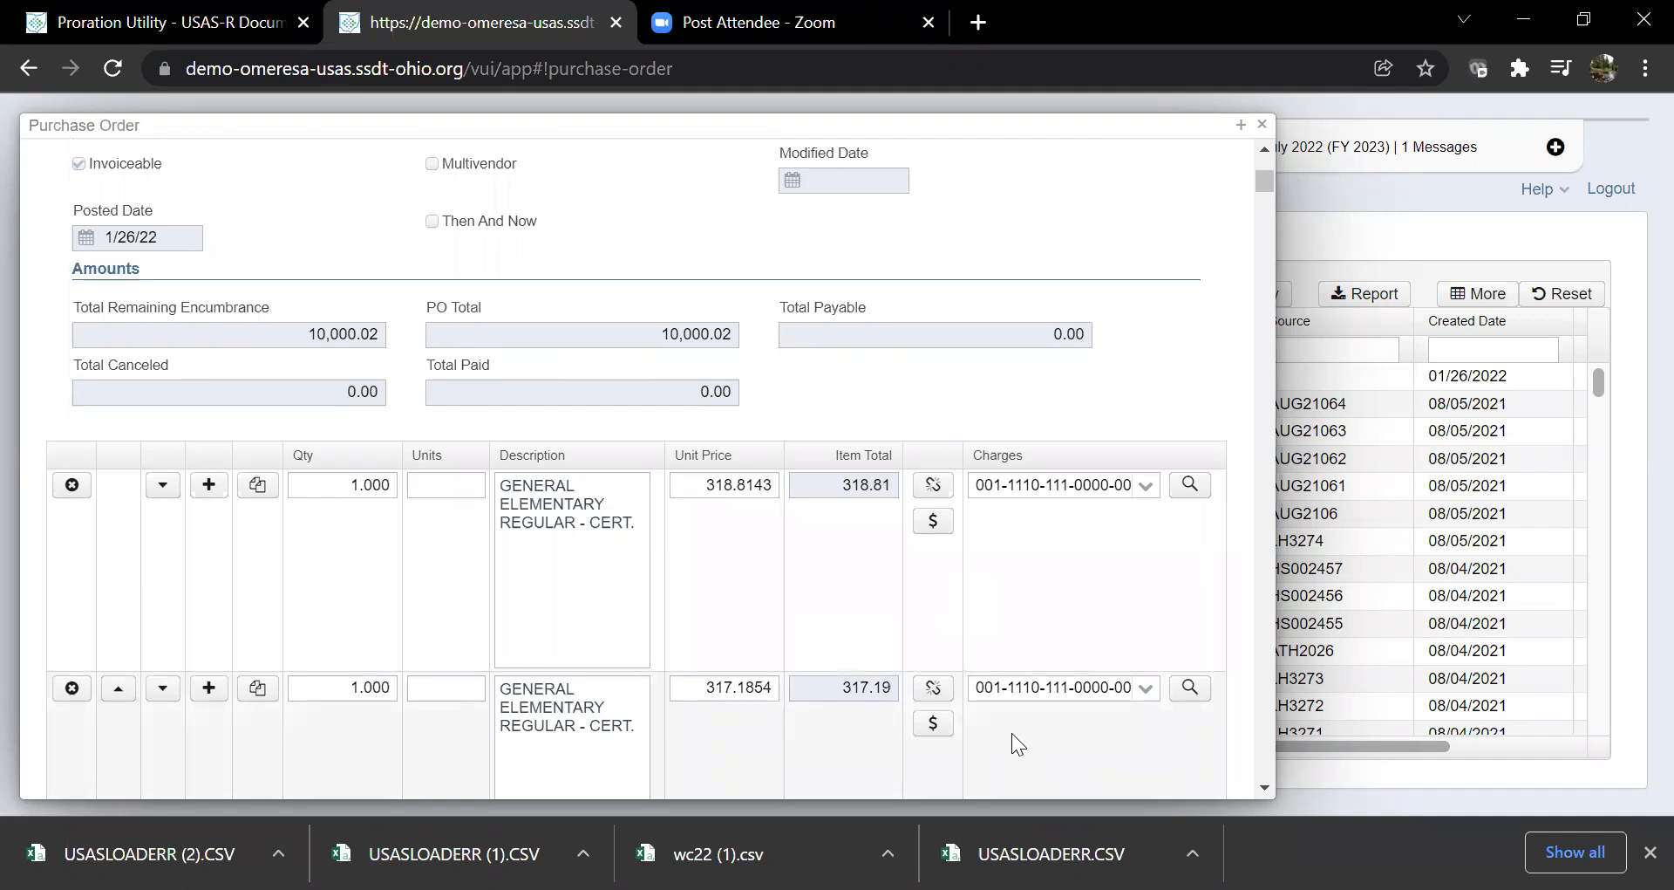
{"action": "scroll", "coordinate": [808, 436], "scroll_direction": "up", "scroll_amount": 6}
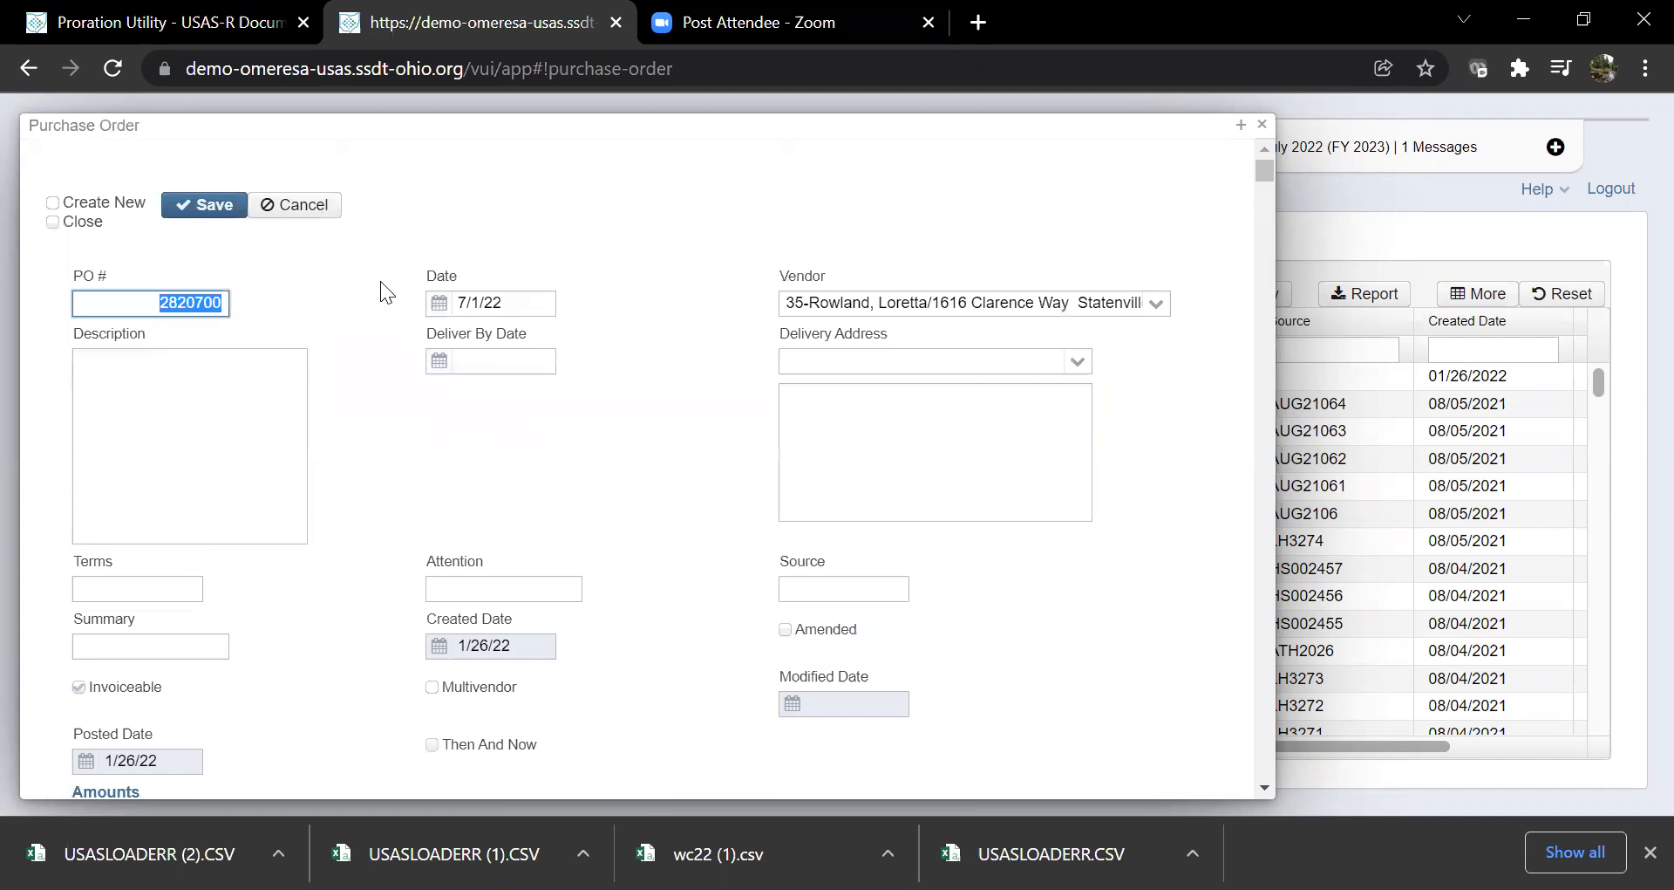
Save the imported purchase order and dismiss the account balance messages
{"action": "left_click", "coordinate": [225, 218]}
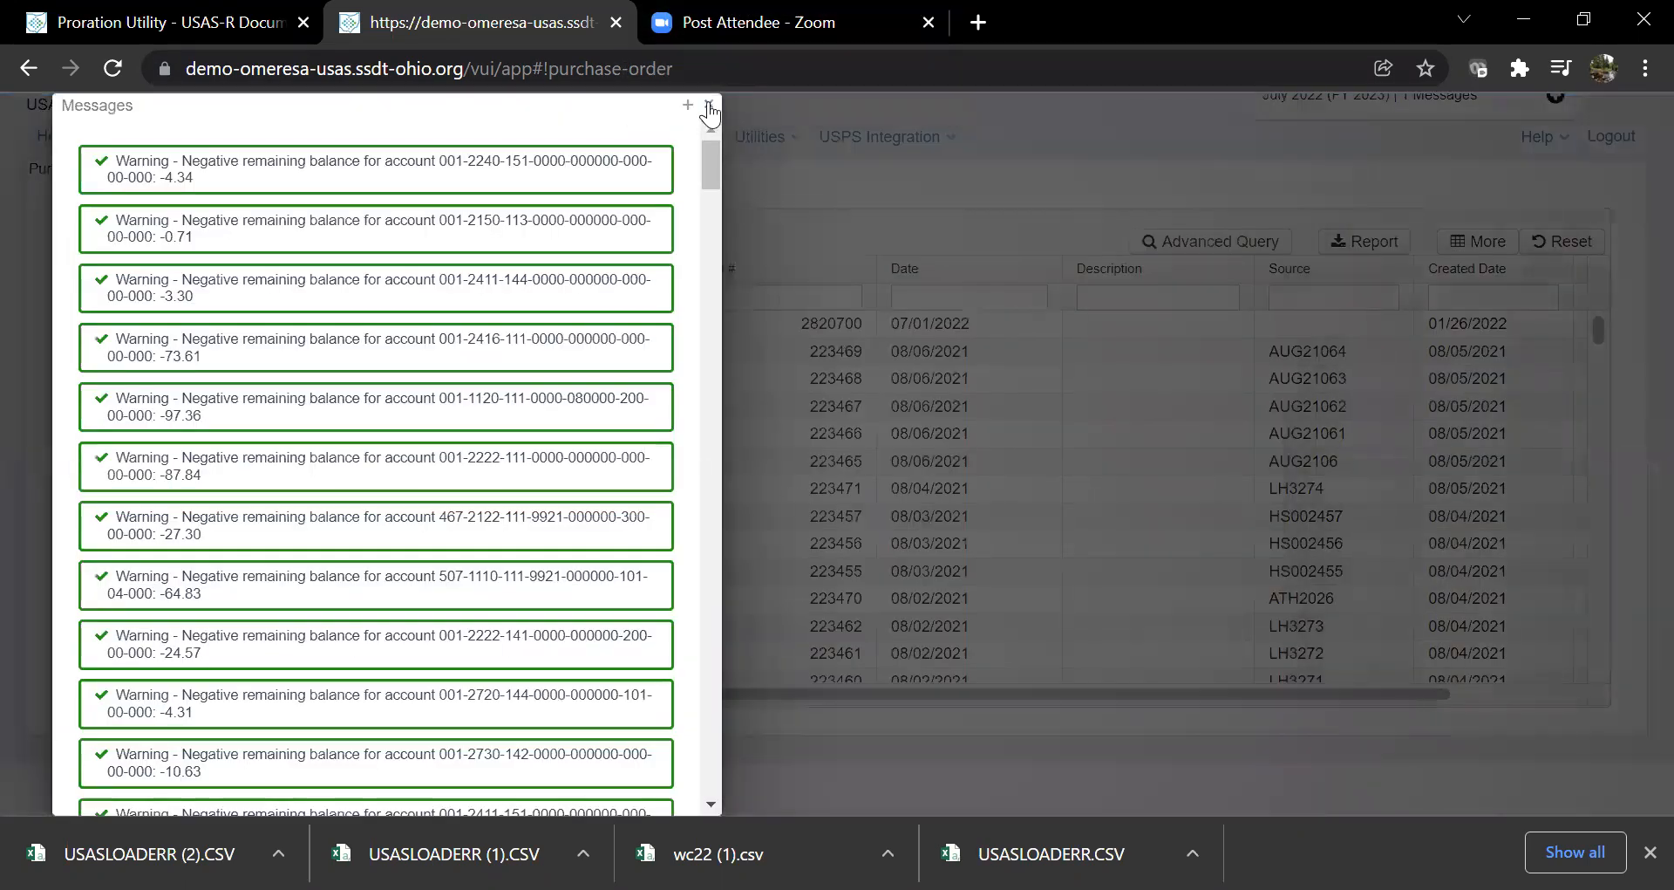
{"action": "left_click", "coordinate": [709, 106]}
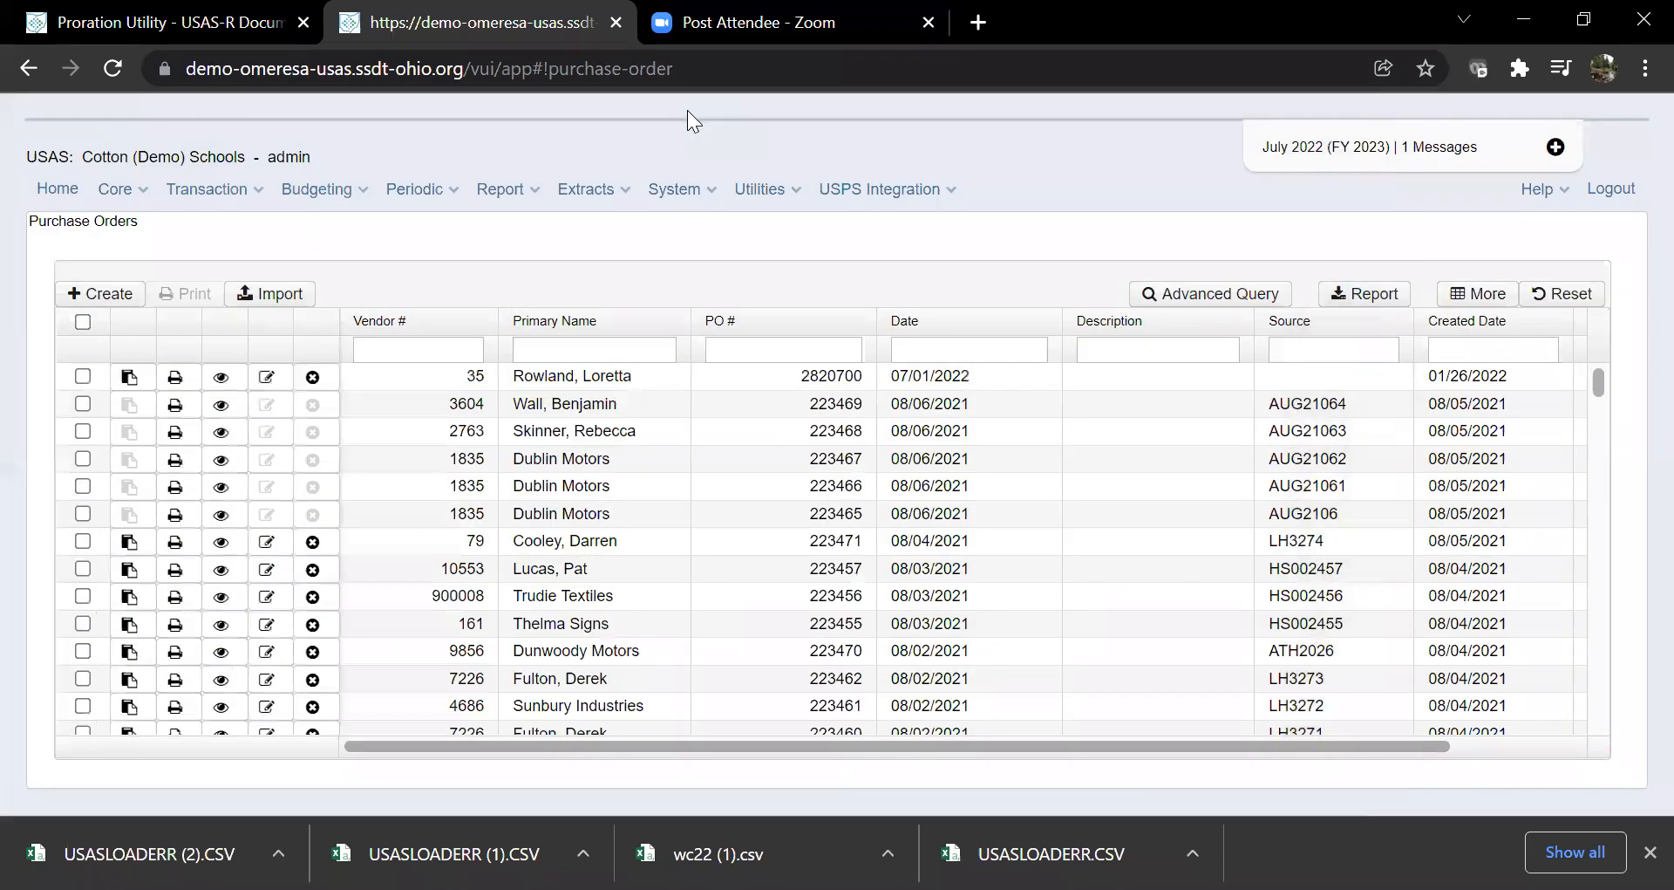